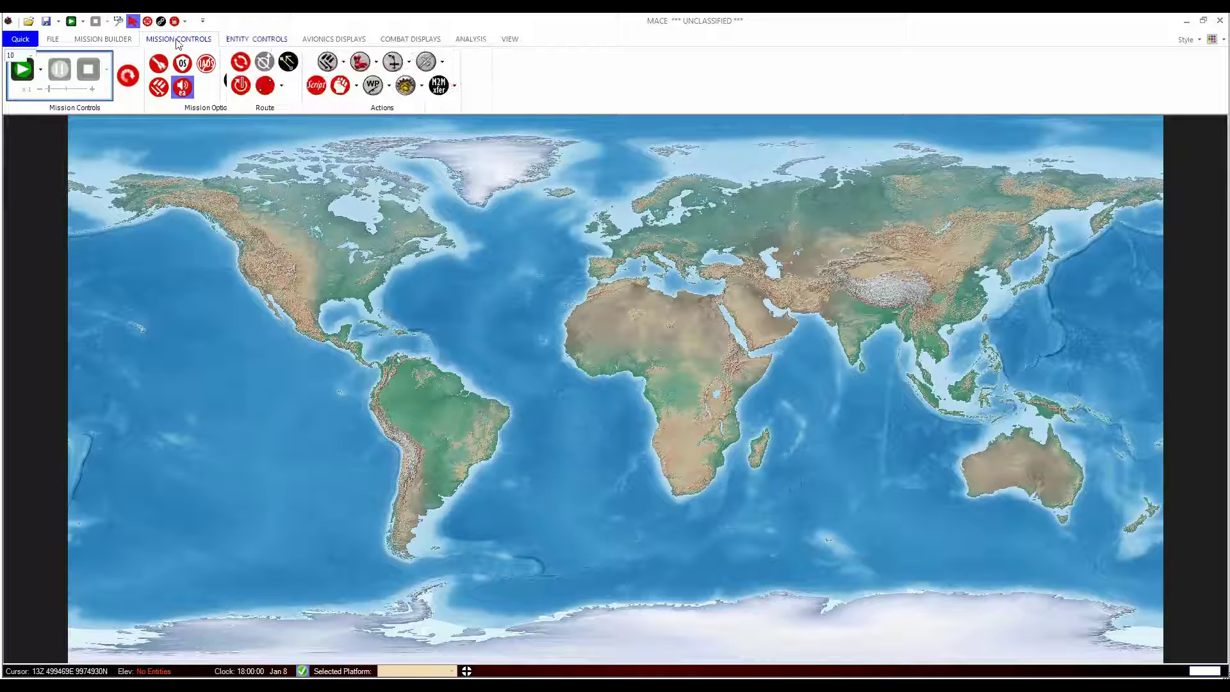
Step: Switch the ribbon to the FILE tab to reveal Open Mission, New and Save
click(55, 39)
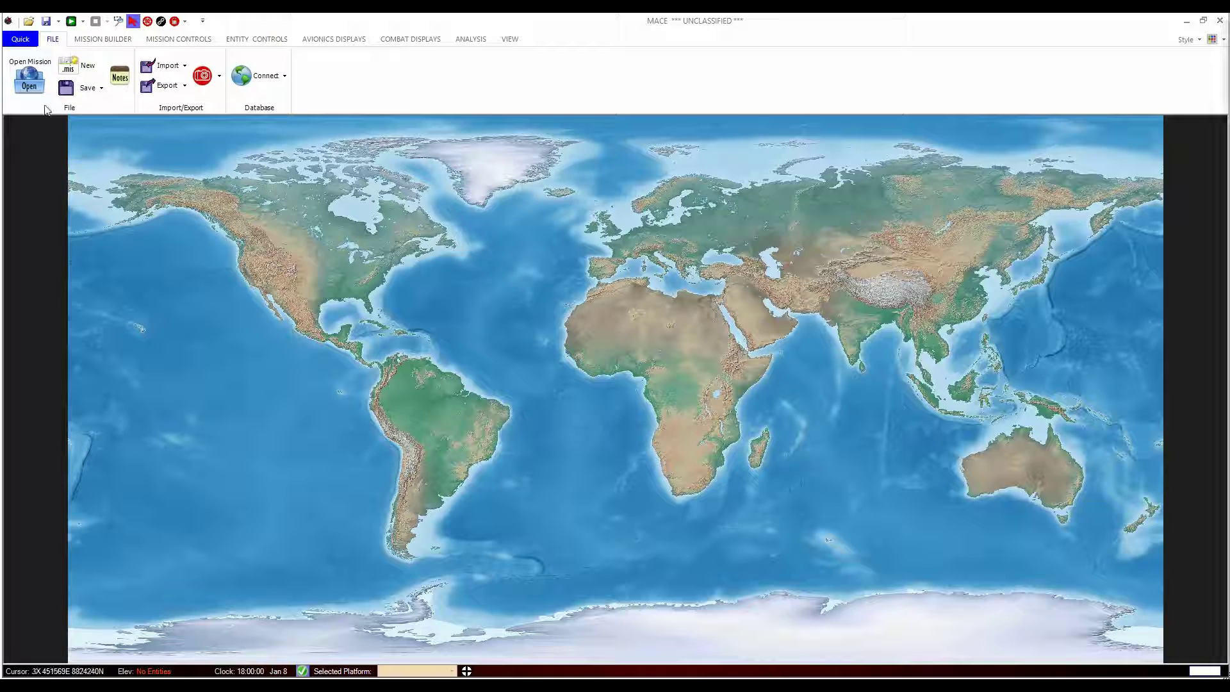
Step: Open JTAC_Profile_1 from the JTAC folder in missions
click(11, 97)
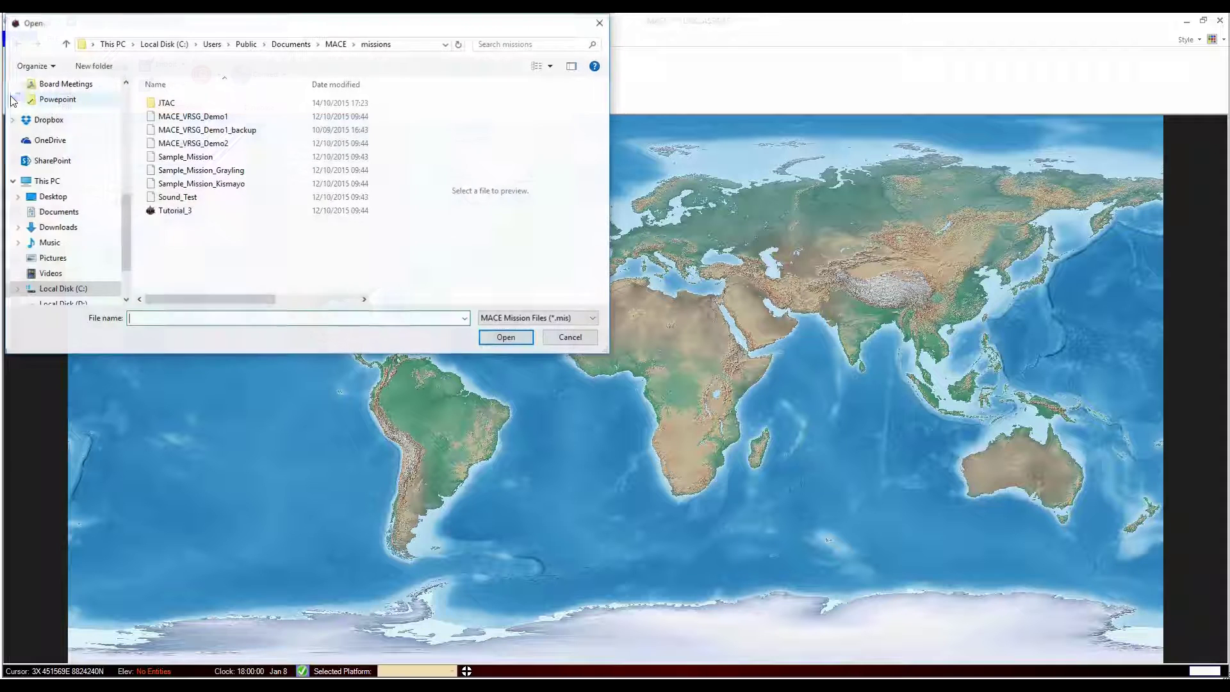
double_click(168, 104)
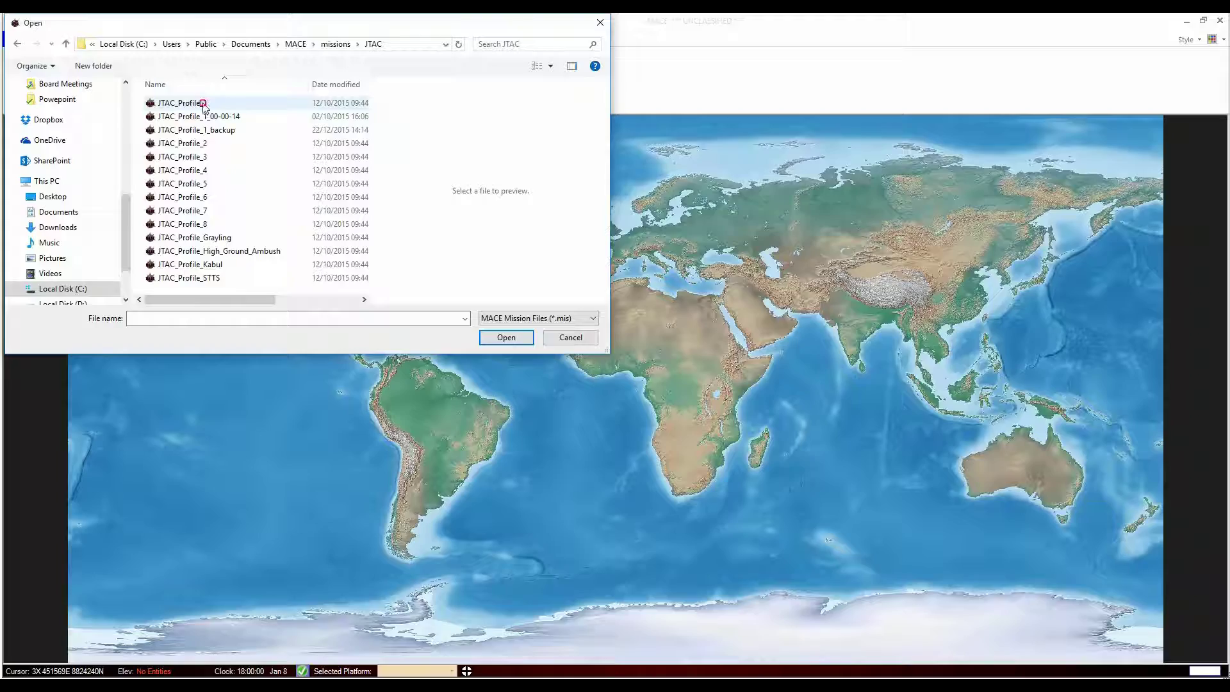
double_click(202, 104)
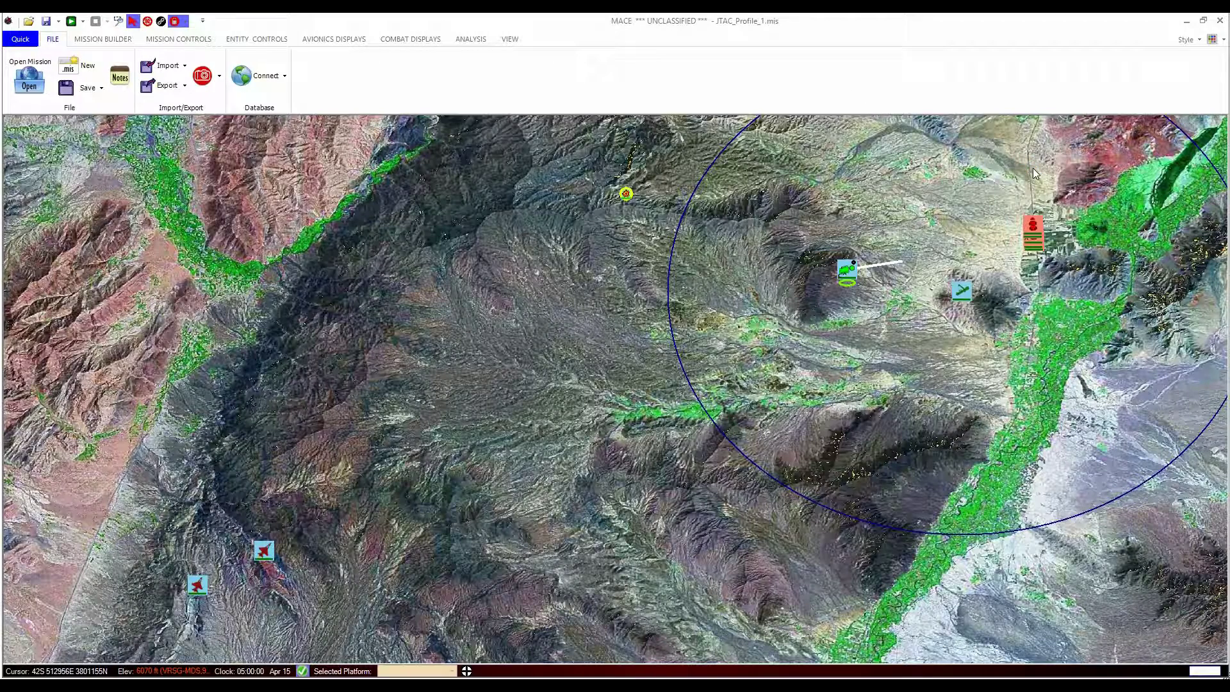
Step: Save the mission as JTAC_Profile_1.mis in the JTAC folder, overwriting the existing file
click(75, 92)
click(101, 89)
click(99, 109)
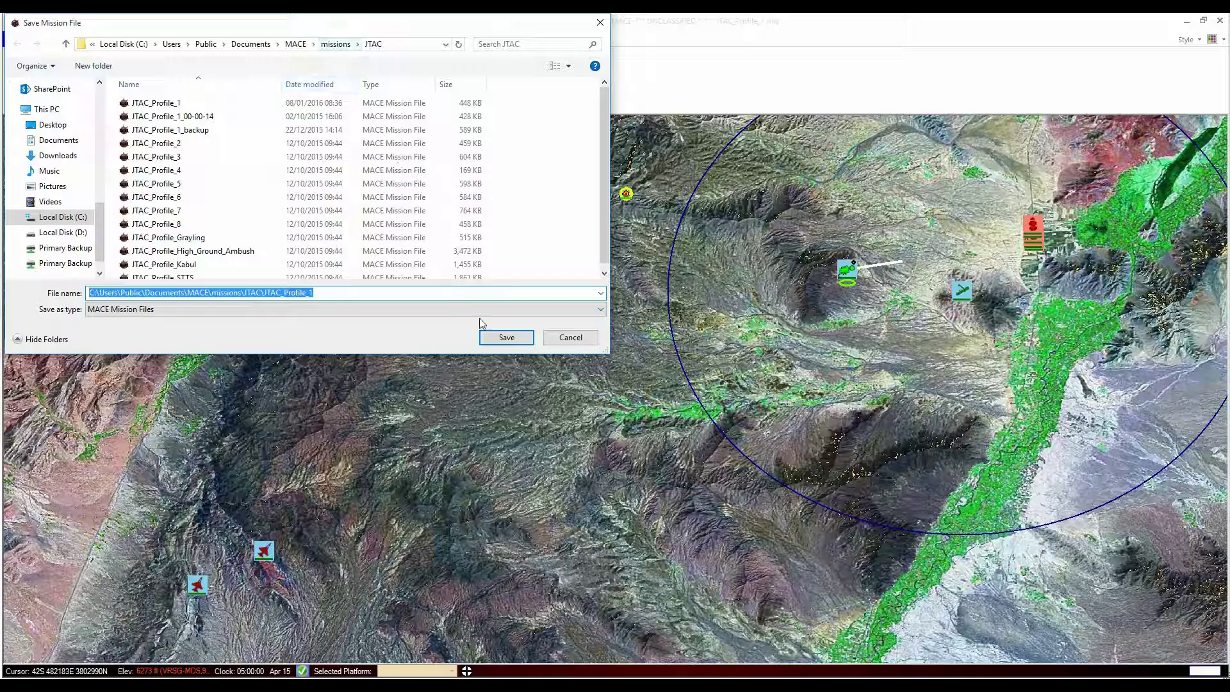
click(502, 337)
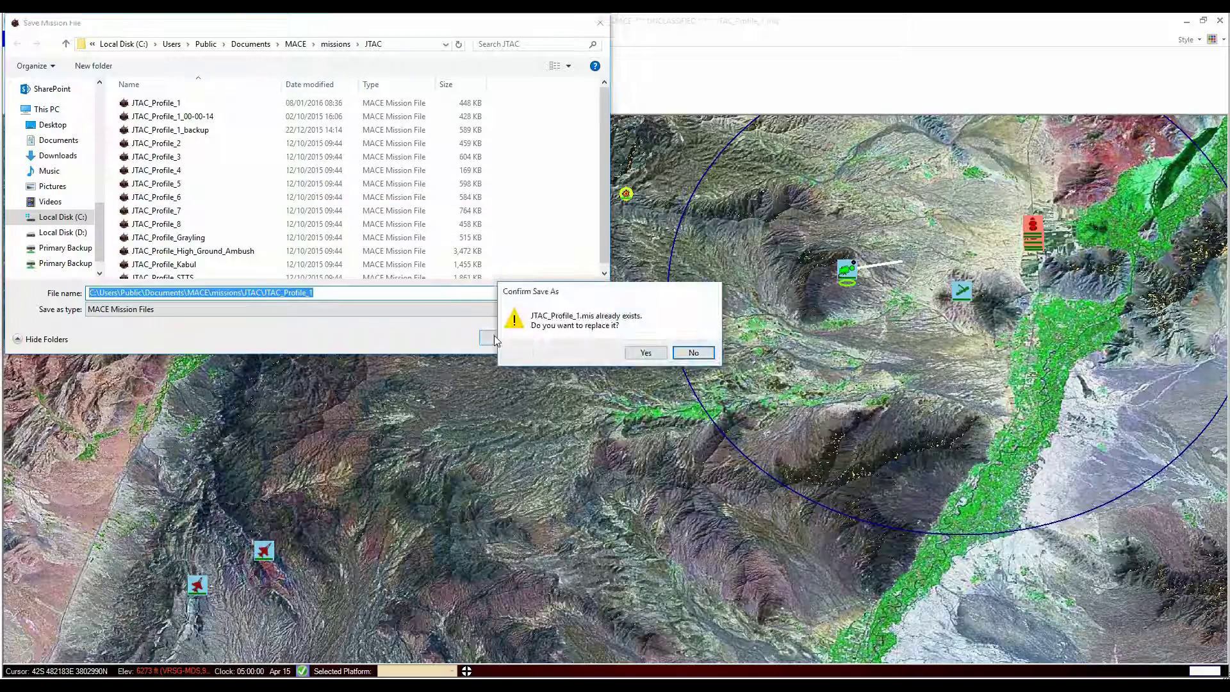
click(646, 353)
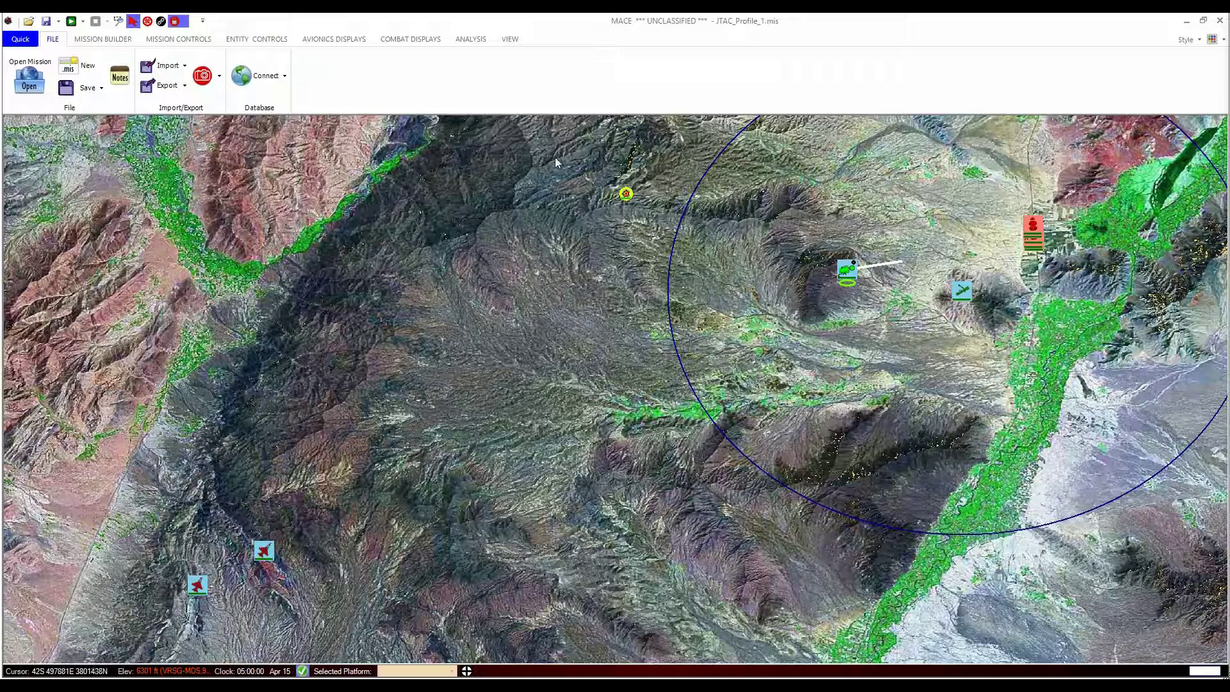
Step: Run the mission about six seconds, stop at 05:00:06, and save as JTAC_Profile_1_00-00-06.mis
click(97, 40)
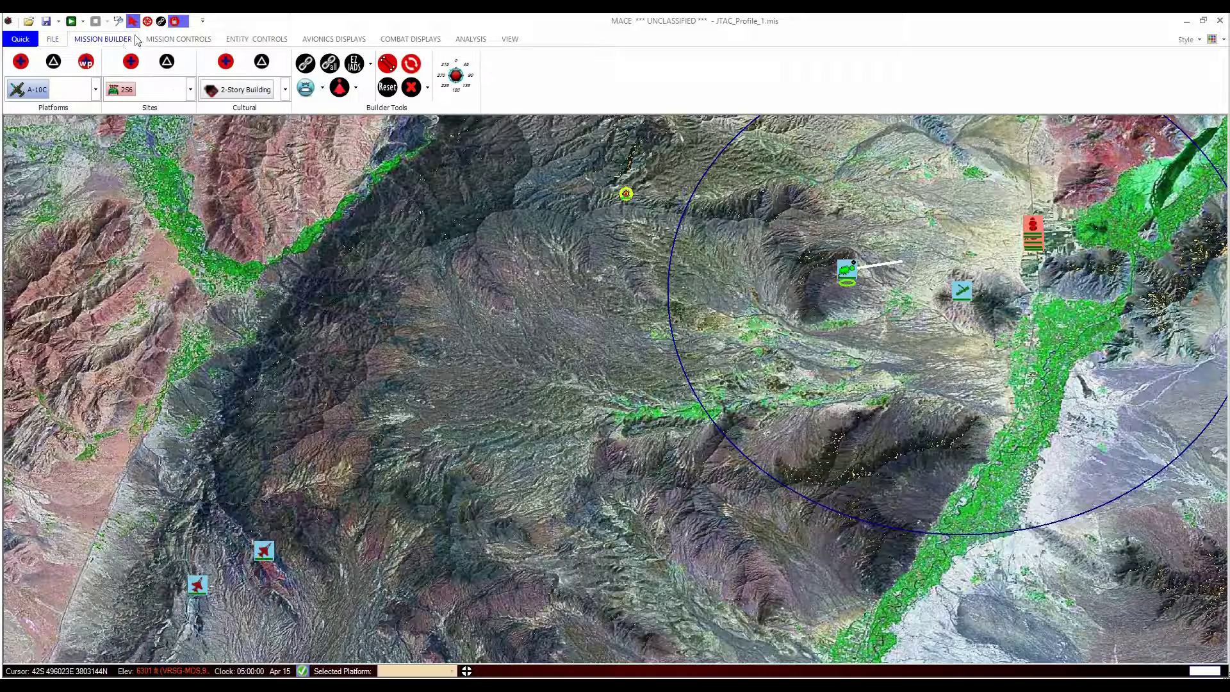
click(172, 40)
click(22, 70)
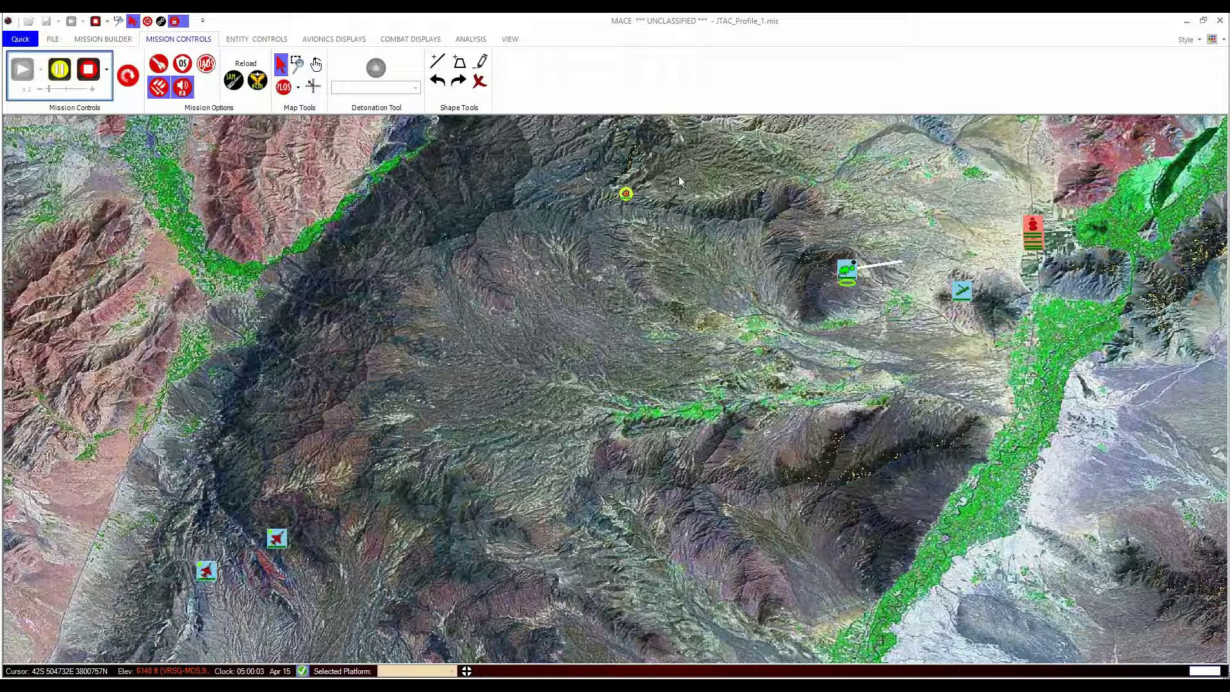
click(85, 68)
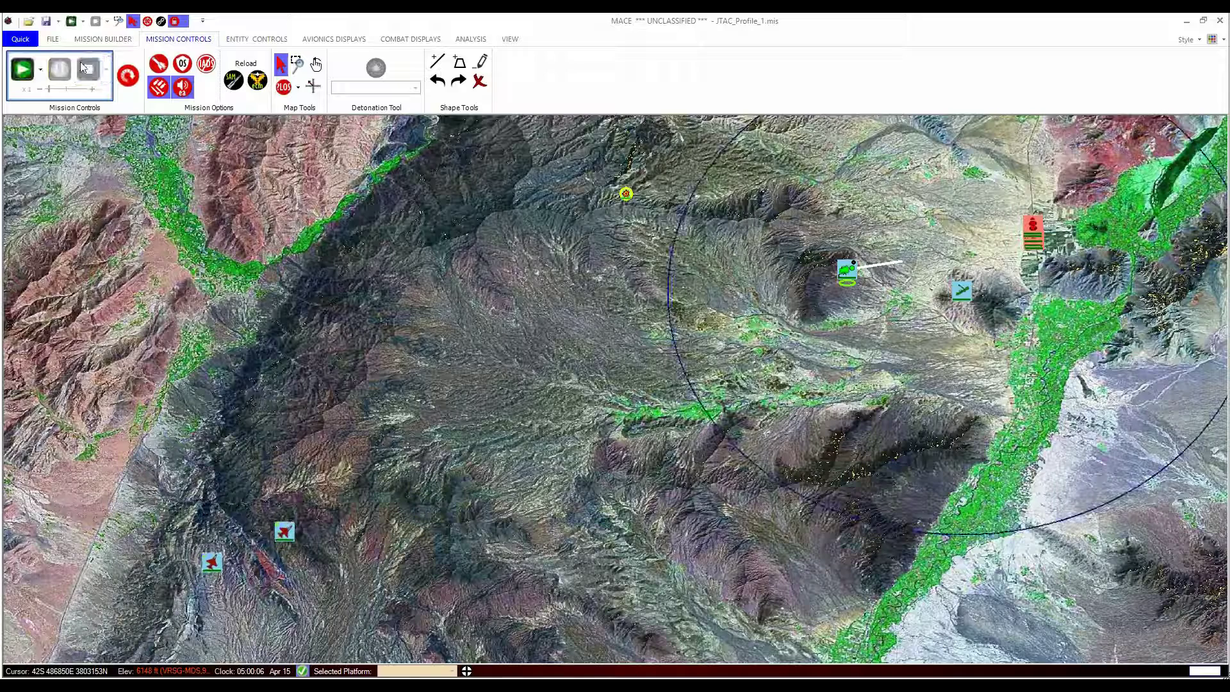
click(54, 24)
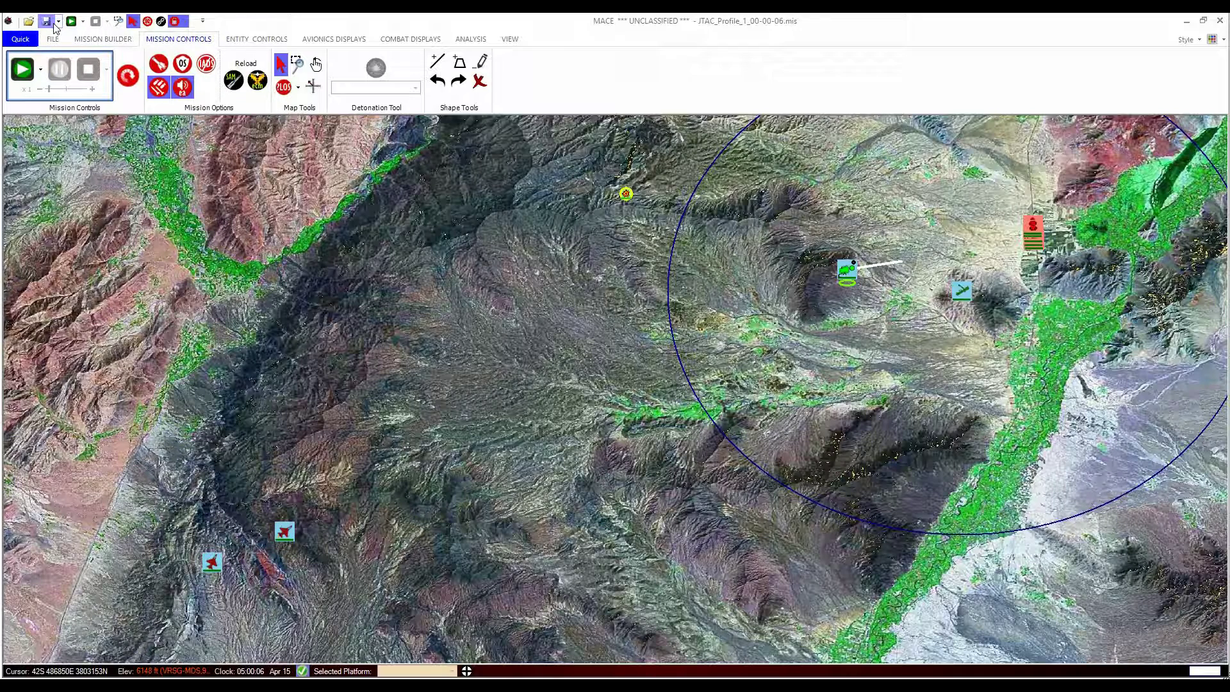
Step: Save the mission under the file name JTAC_Profile_1_00-00-06_00-00-06.mis
click(59, 23)
click(72, 42)
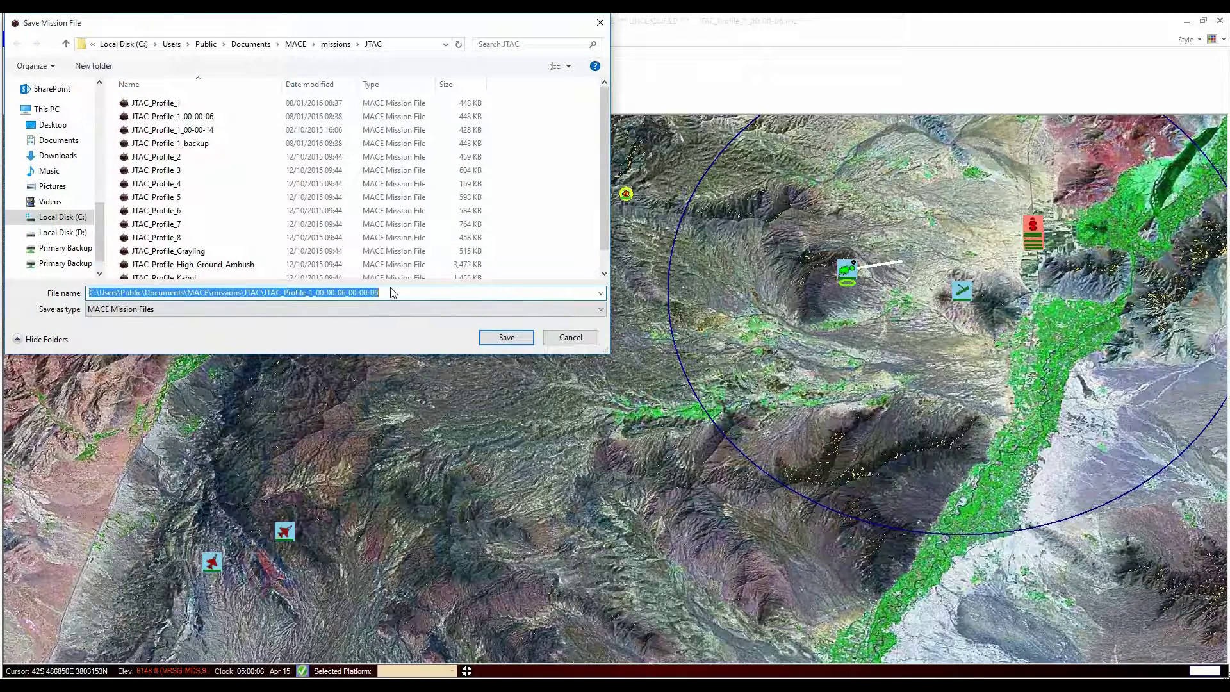
click(397, 294)
drag(390, 293, 316, 295)
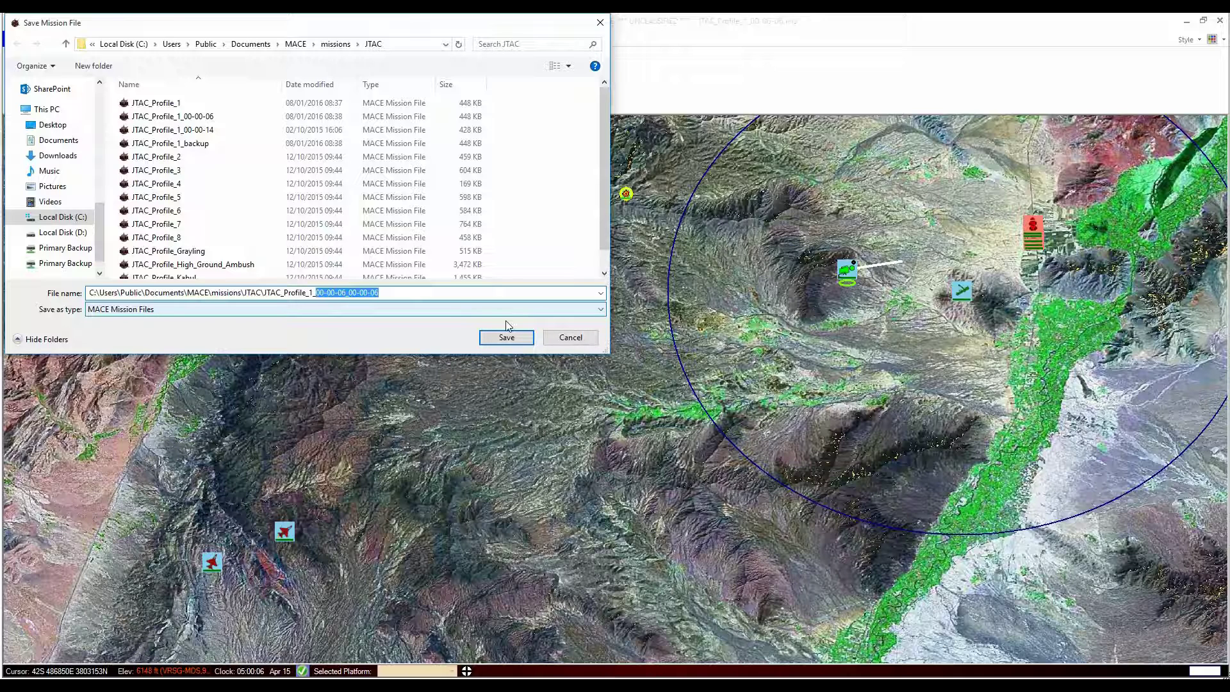
key(Return)
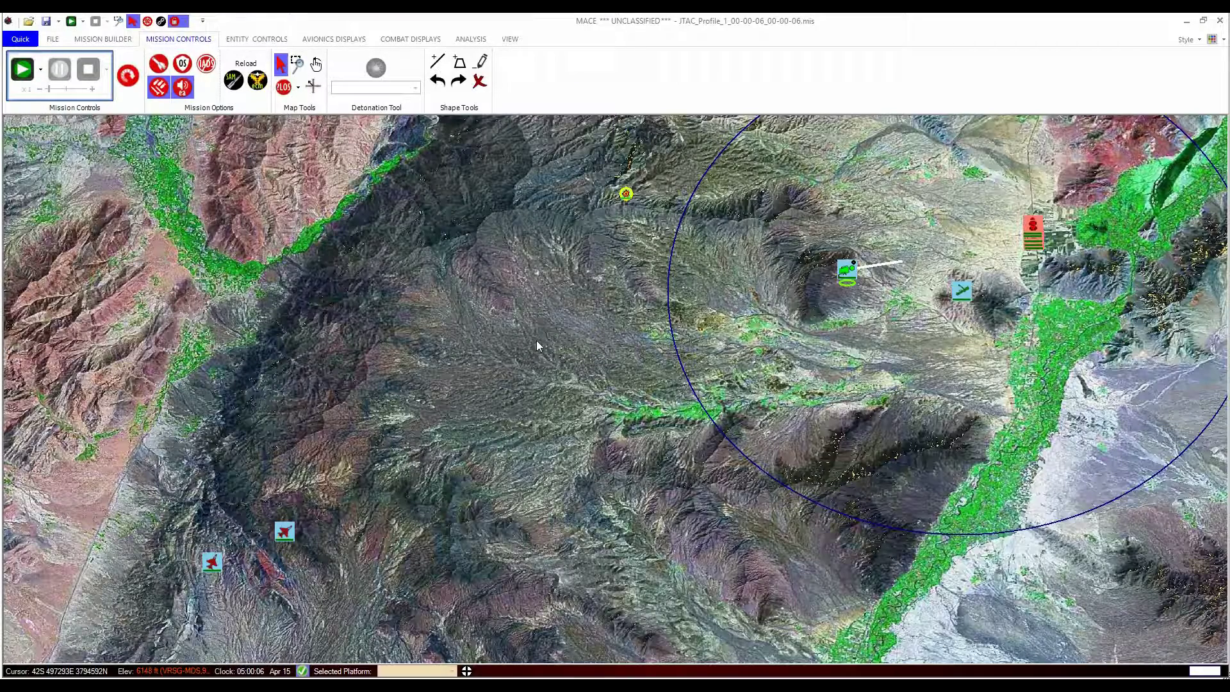
Step: Start a new mission, discarding the loaded one, and run it from MISSION CONTROLS
click(53, 40)
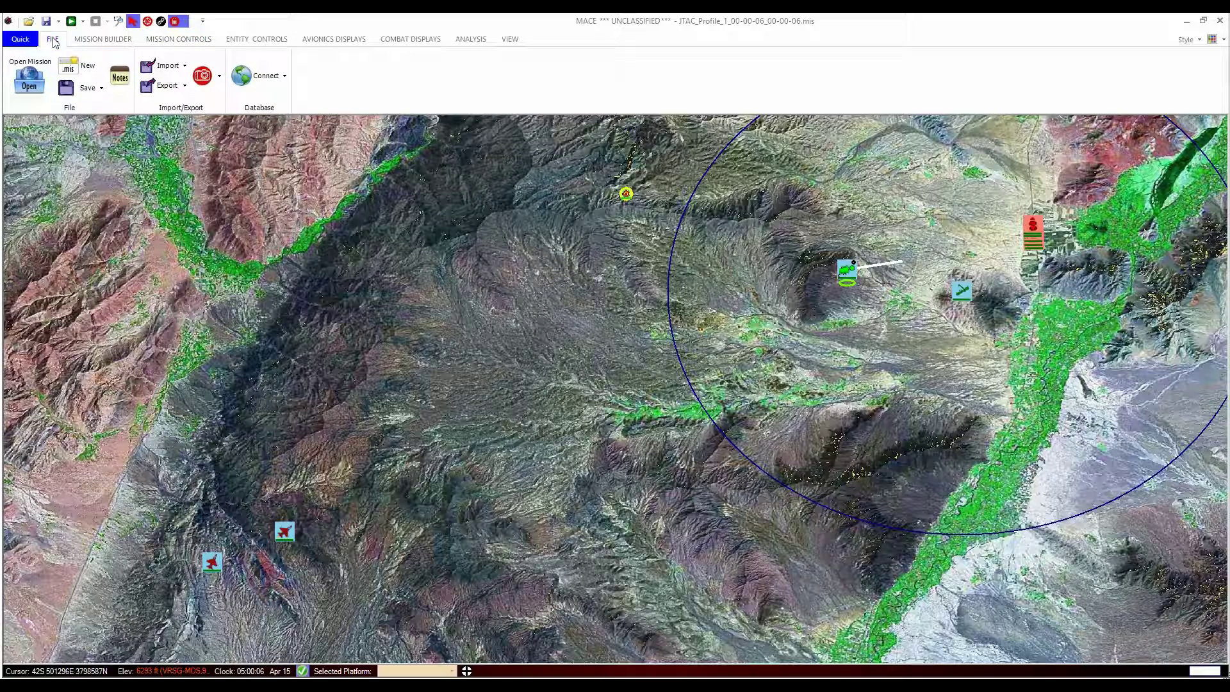
click(77, 64)
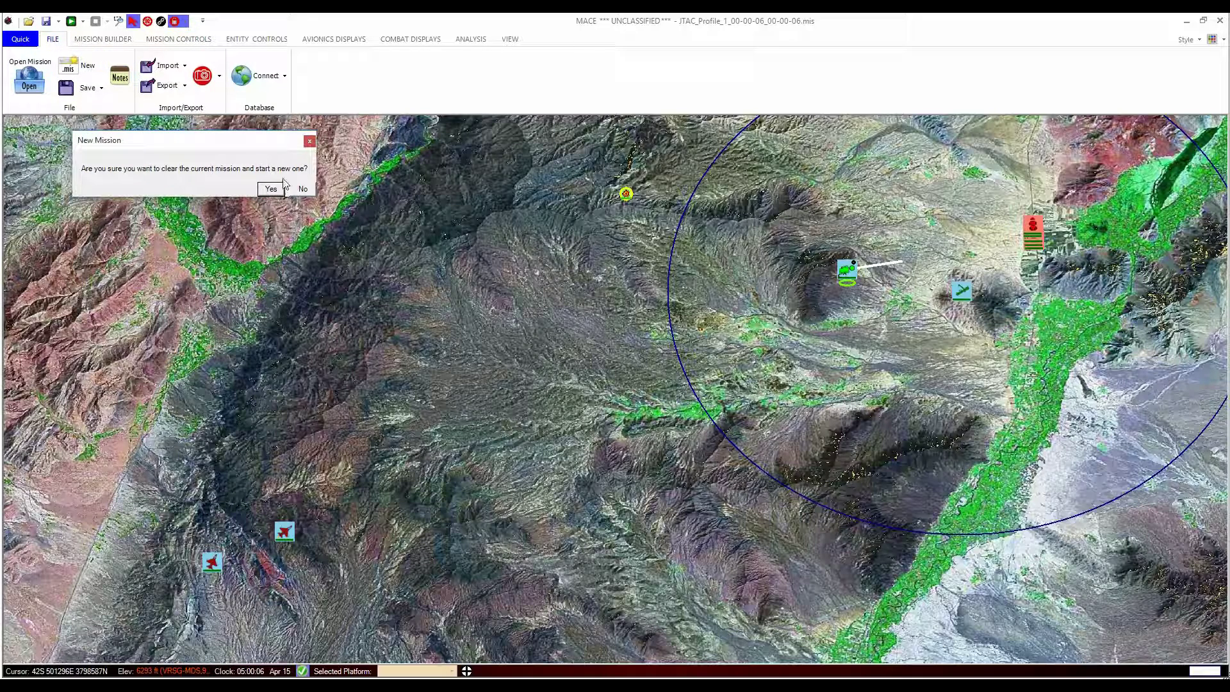
click(271, 189)
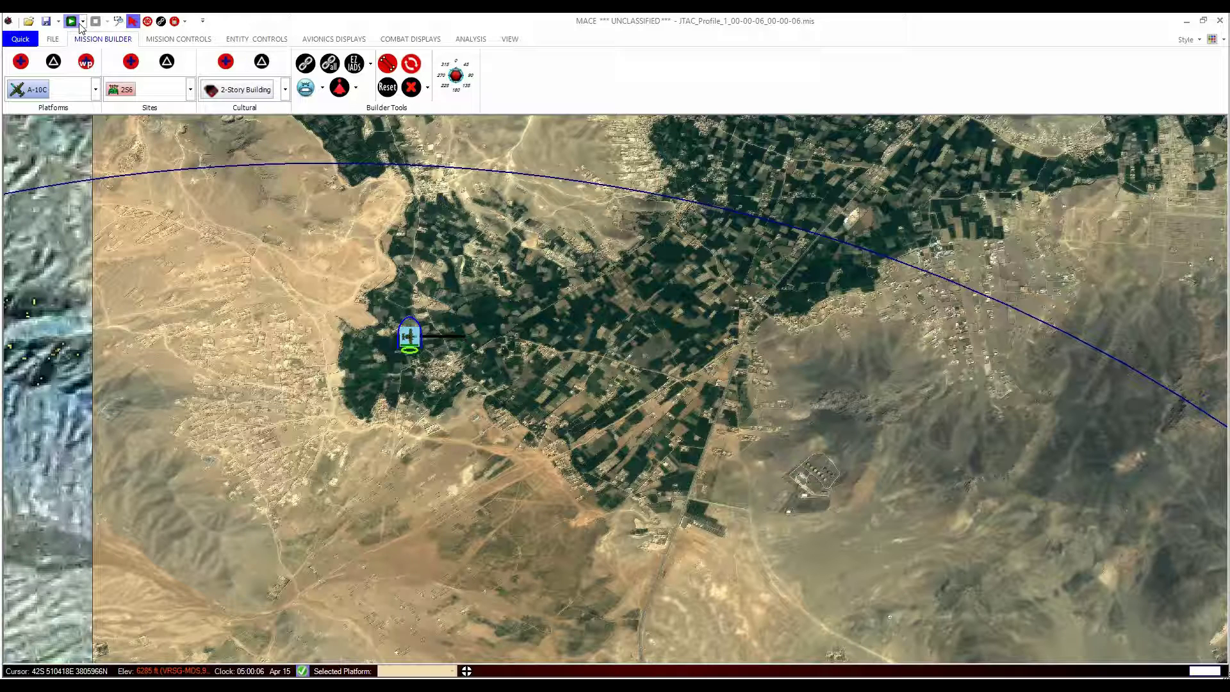
click(154, 39)
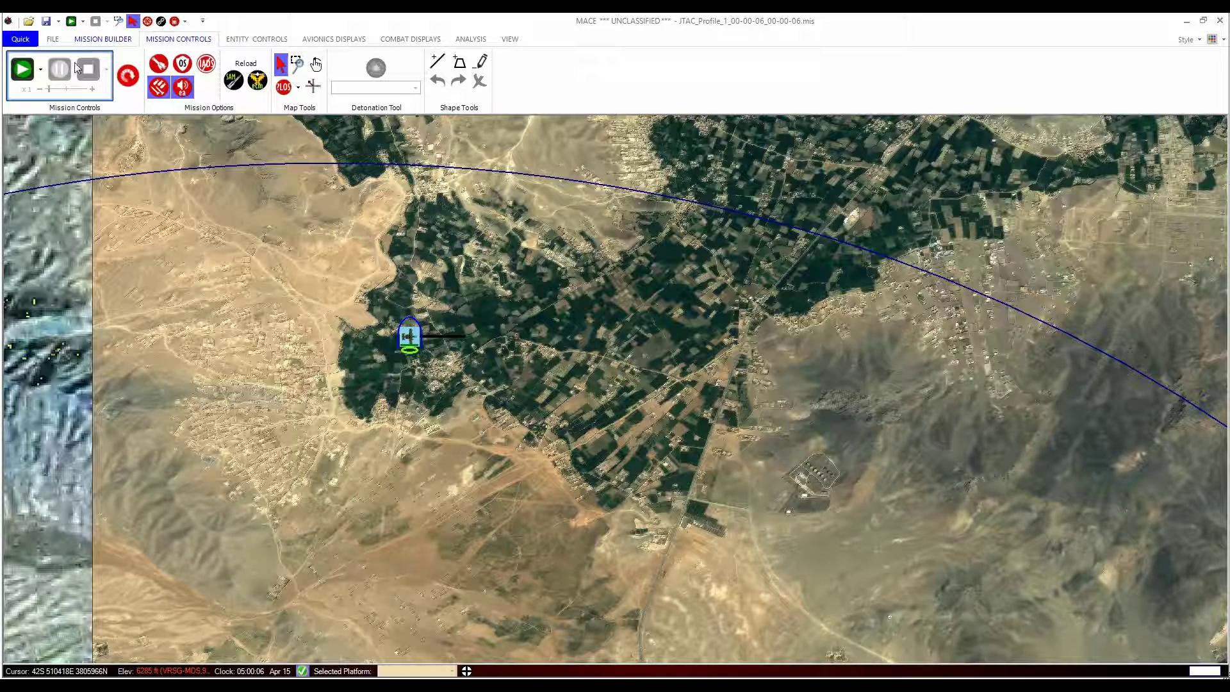
click(71, 22)
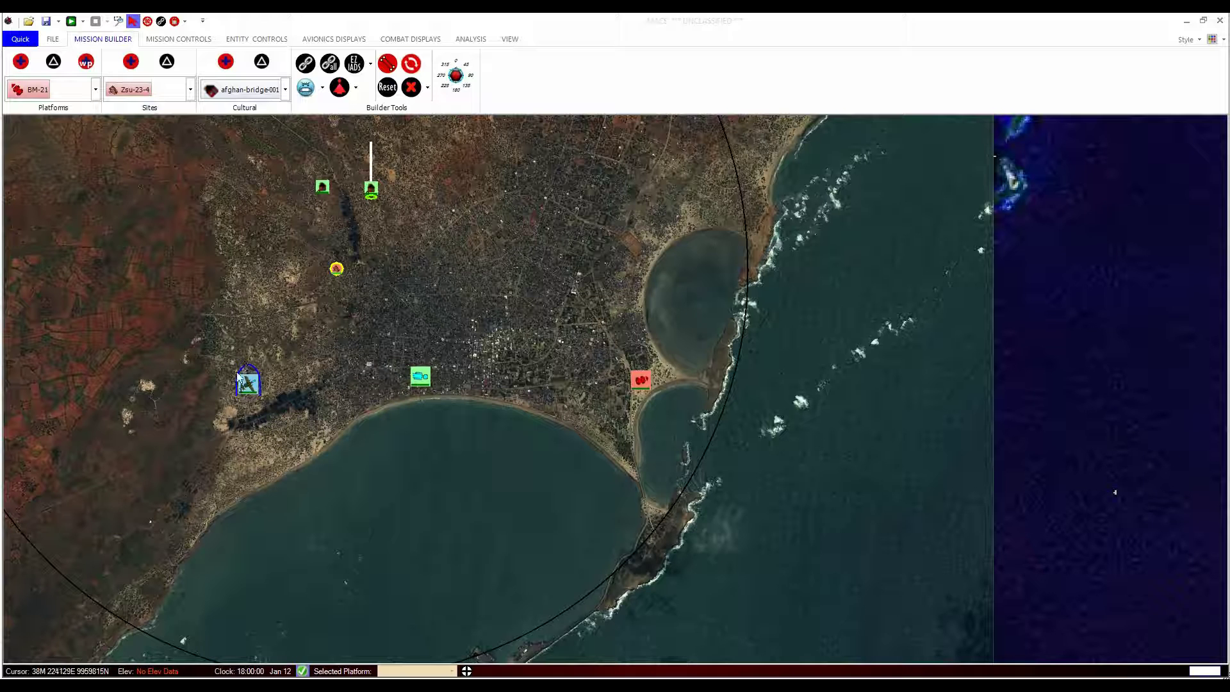
Step: Inspect the A-10C, civilian and BM-21 properties and routes, then start the mission running
double_click(255, 391)
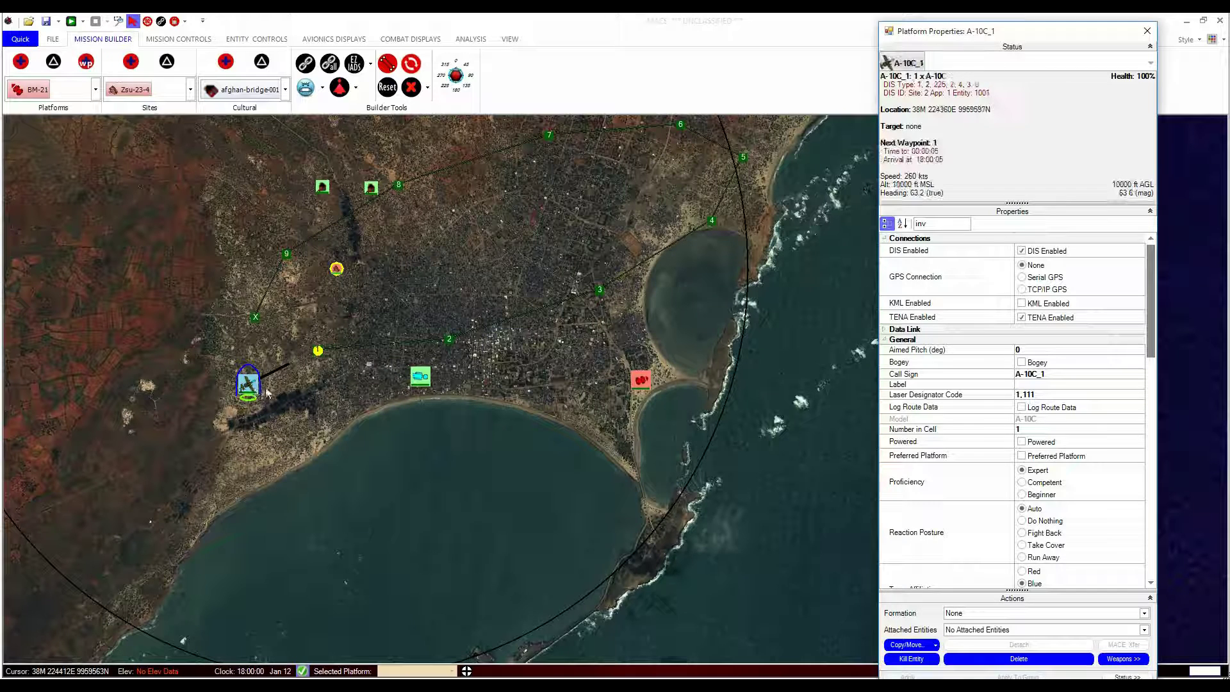
click(424, 382)
key(Escape)
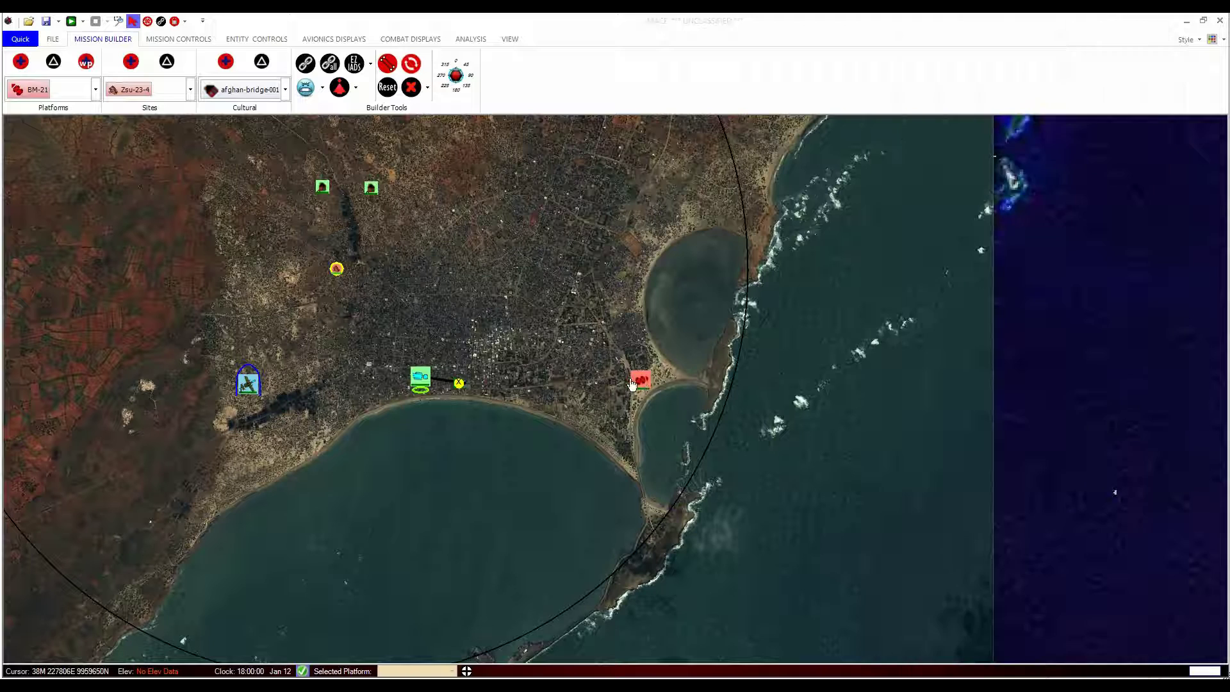
double_click(641, 379)
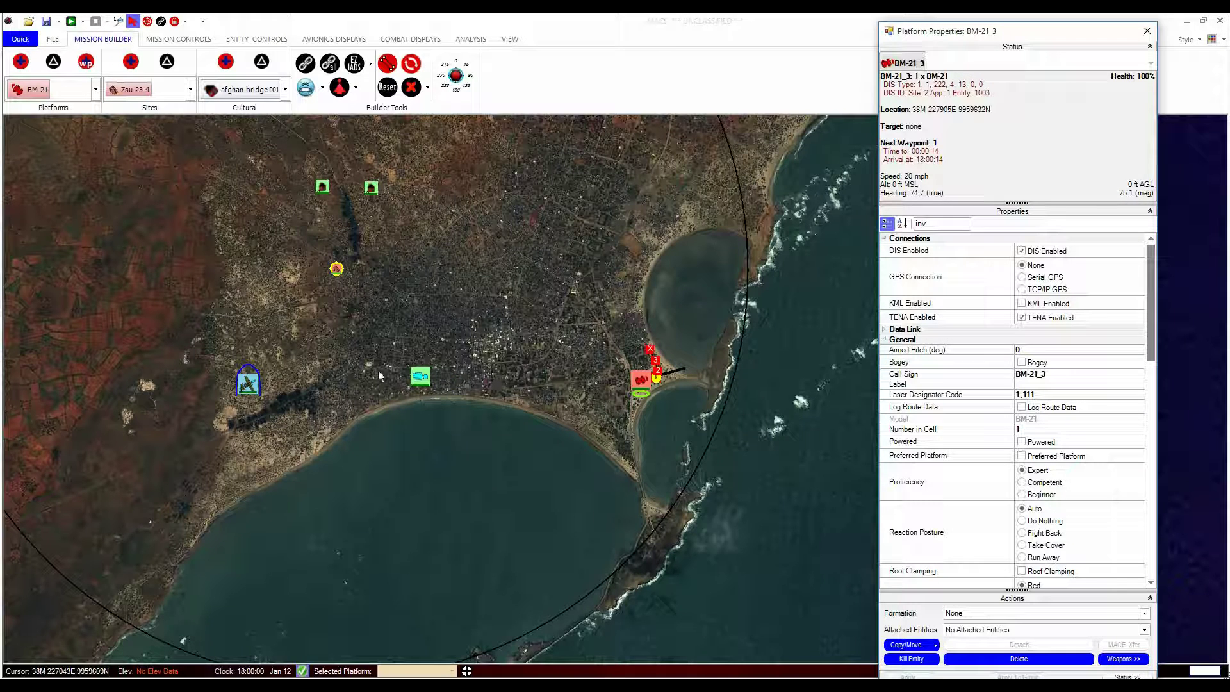
click(71, 21)
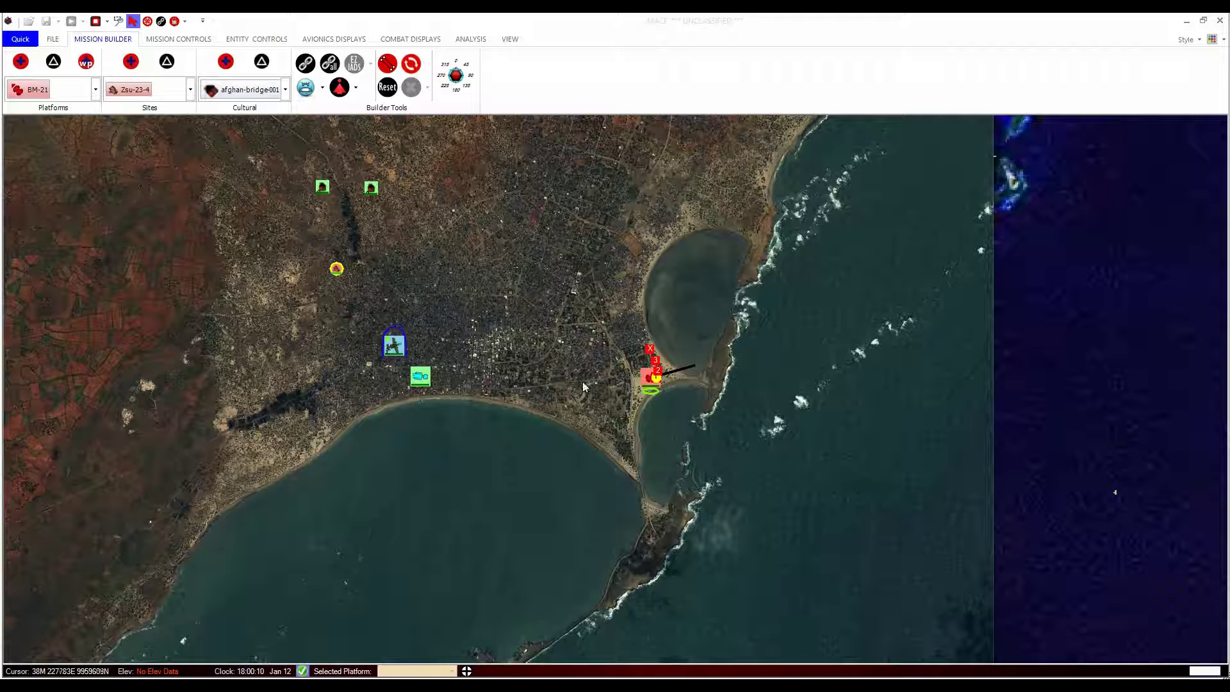
Step: Check the A-10C panel, centre on the yellow site, and open Zsu-23-4_1's Site Properties
double_click(437, 337)
click(442, 336)
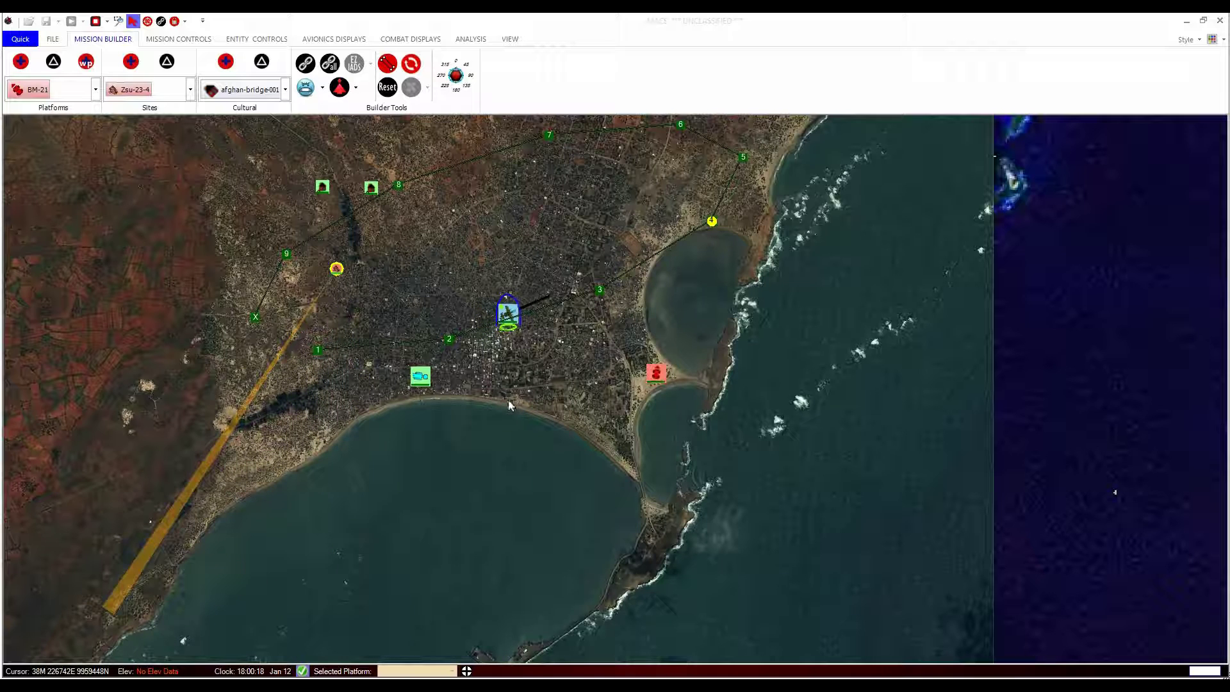
double_click(333, 252)
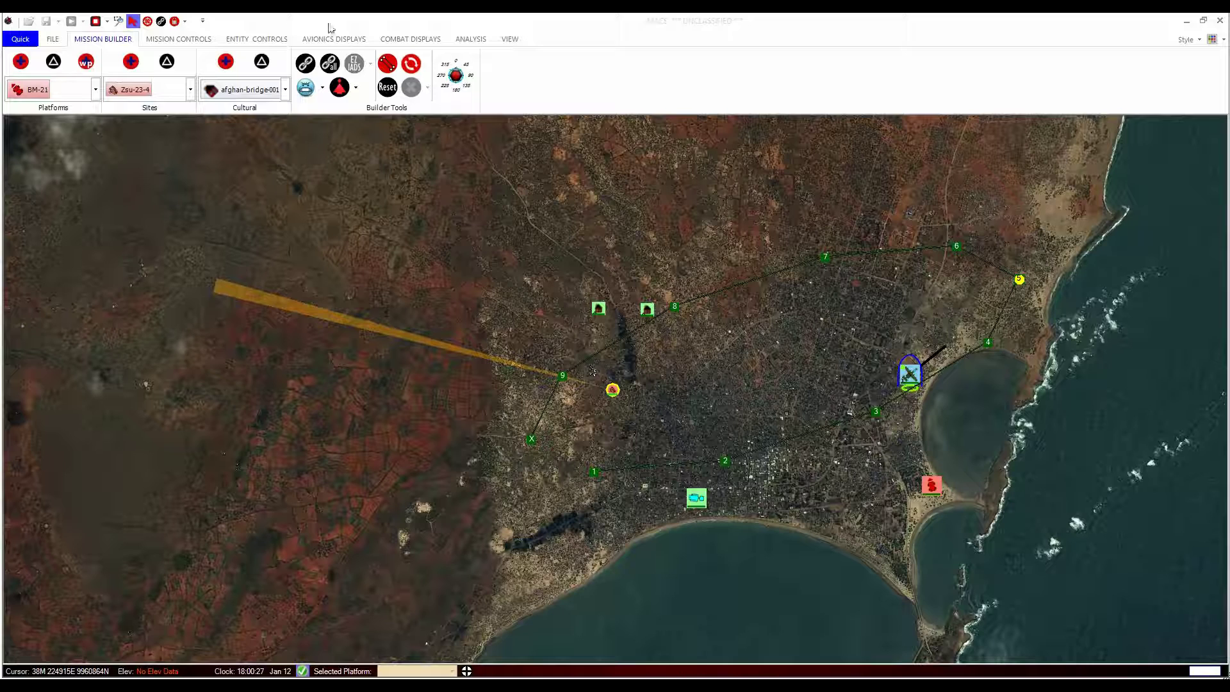
double_click(618, 390)
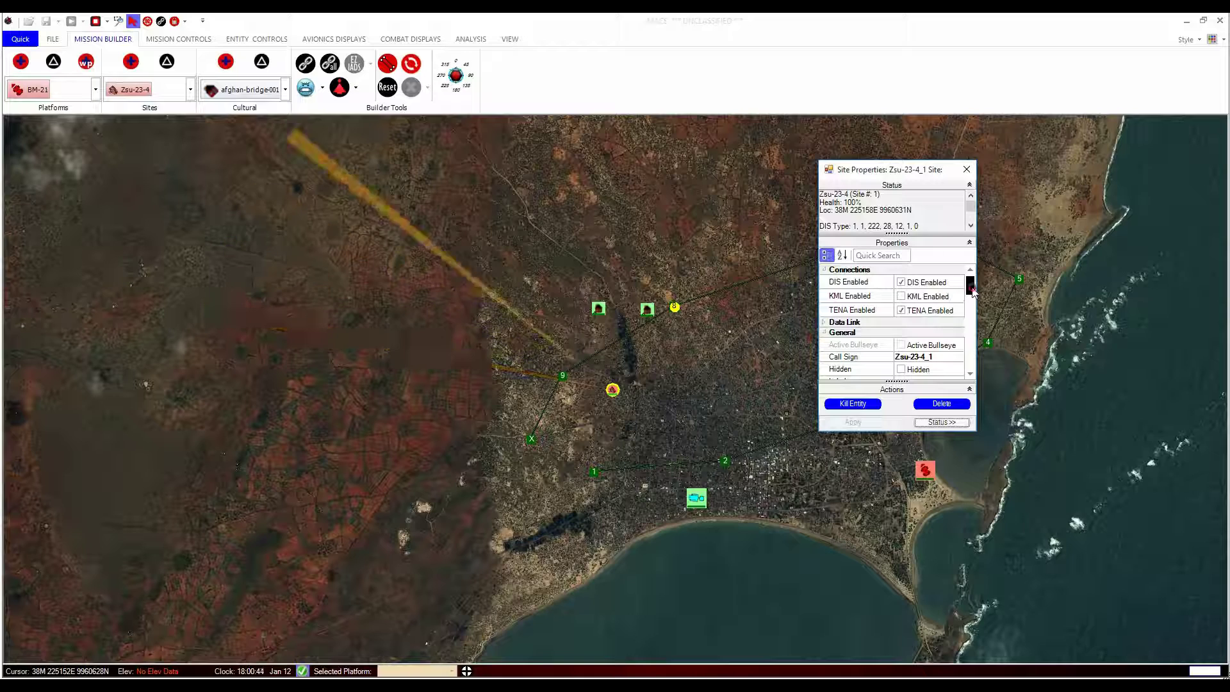
Step: Place a FLAP WHEEL 57mm AAA site north of the city
drag(971, 287, 970, 294)
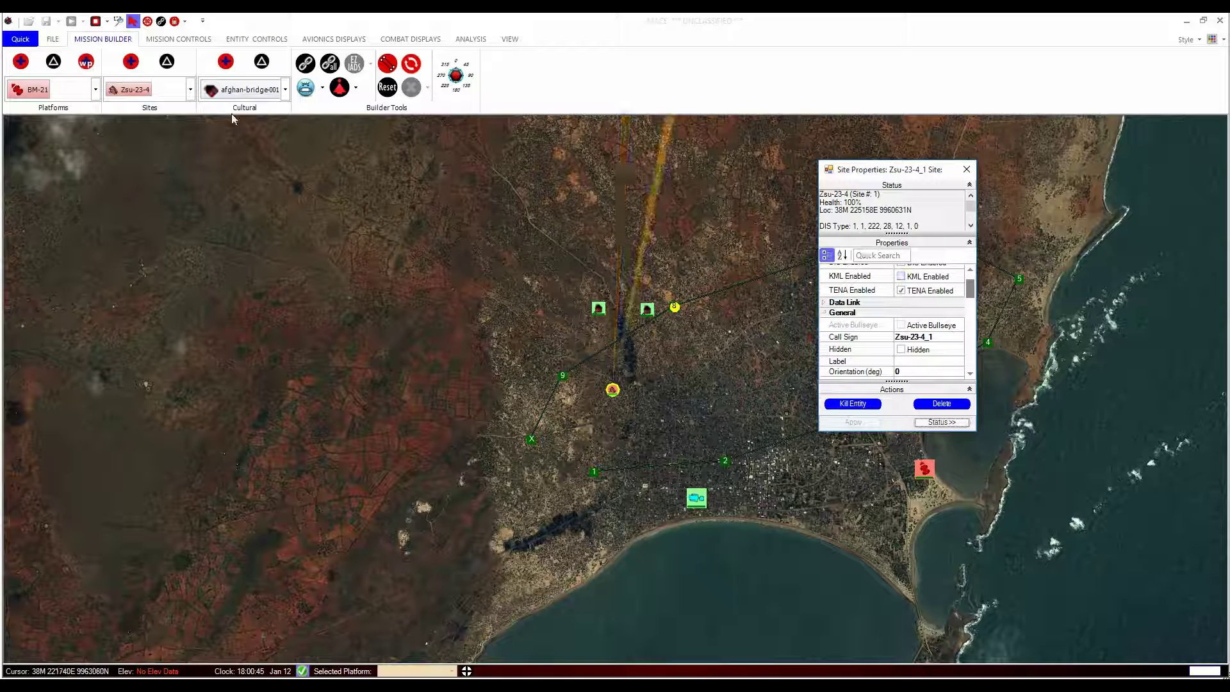
click(190, 89)
click(125, 132)
click(131, 60)
click(687, 370)
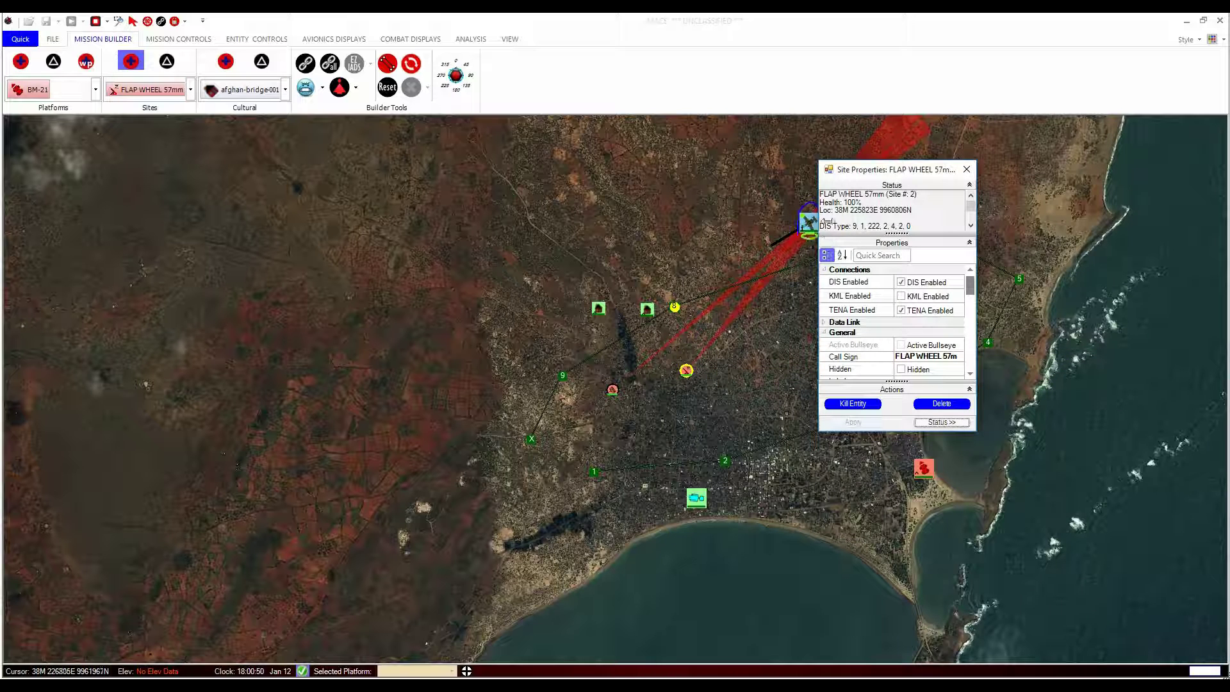
click(966, 169)
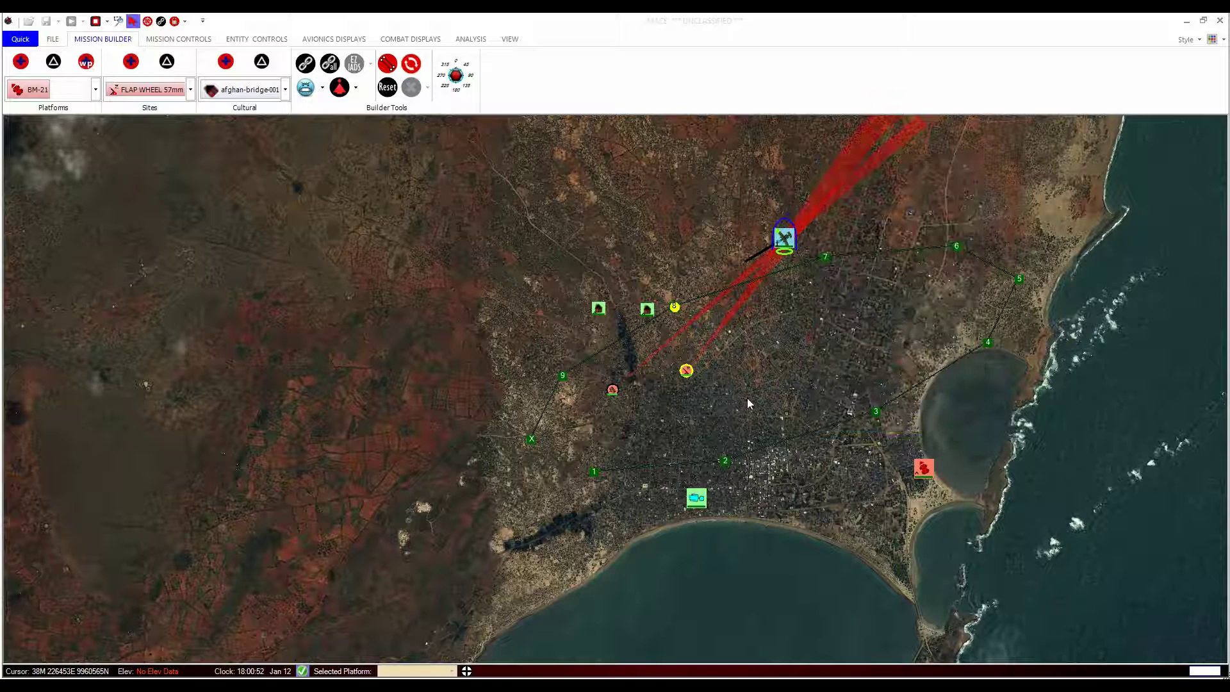
Step: Nudge the FLAP WHEEL and Zsu-23-4_1 sites southwest, then bring up 2-Story Building_4's properties
mouse_move(690, 378)
drag(687, 371, 676, 408)
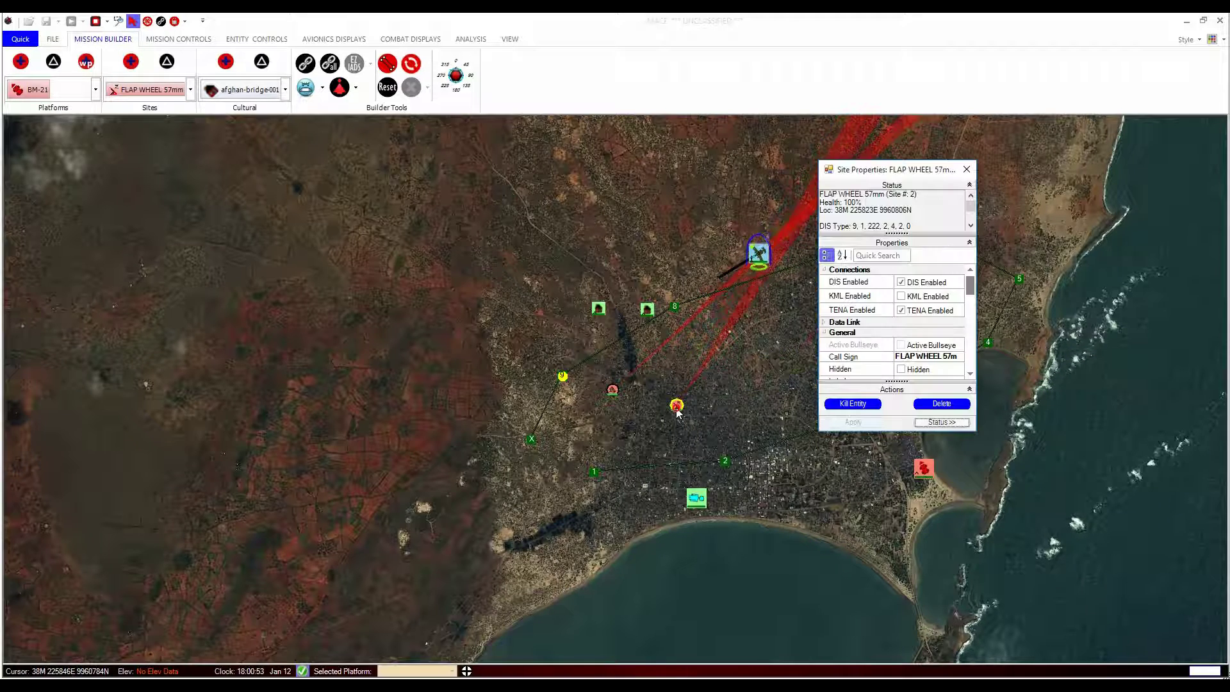
click(612, 389)
drag(574, 413, 573, 410)
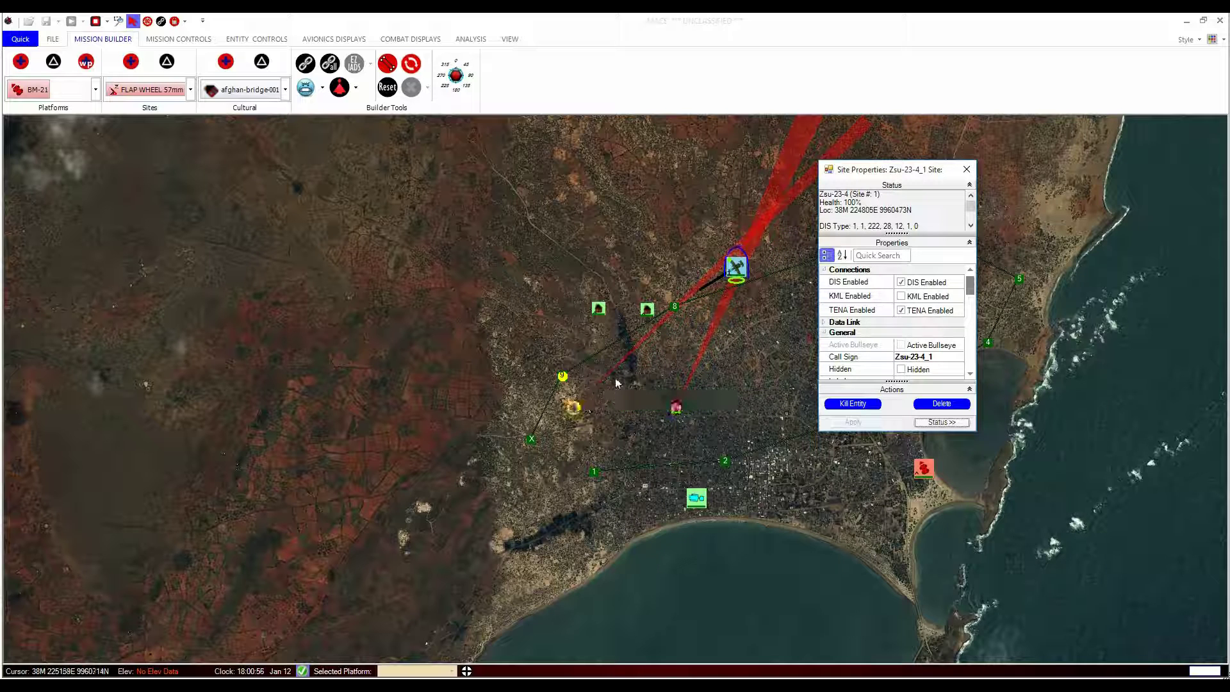
click(965, 171)
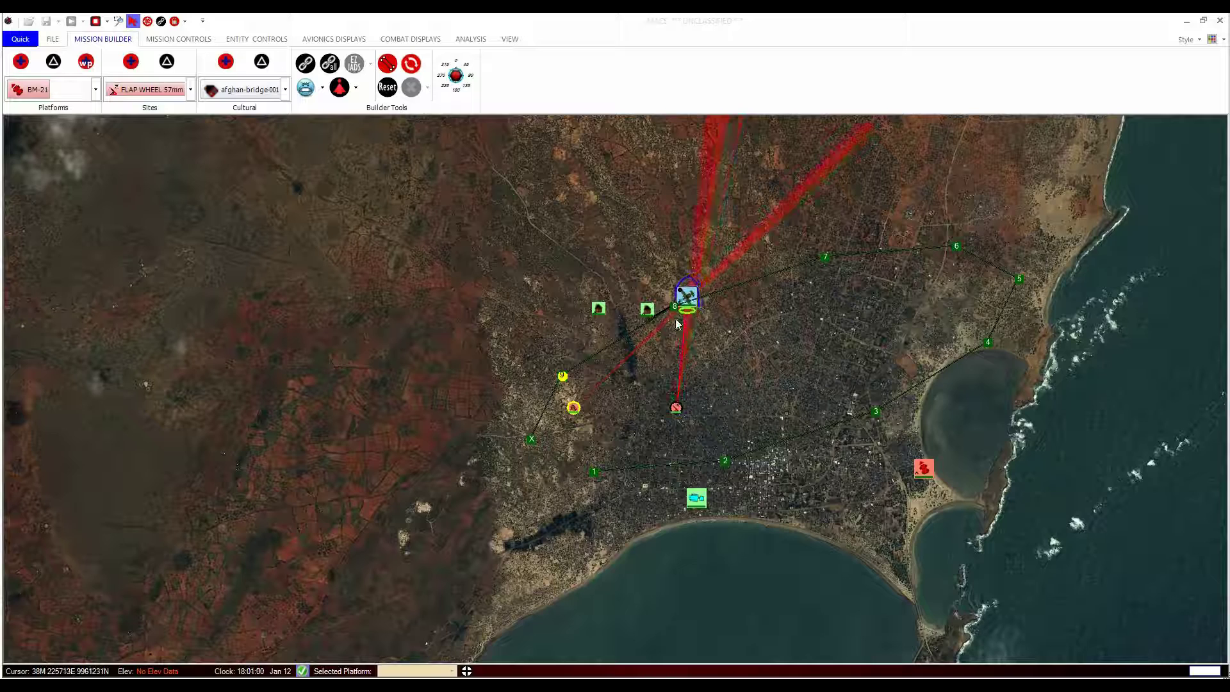
double_click(599, 310)
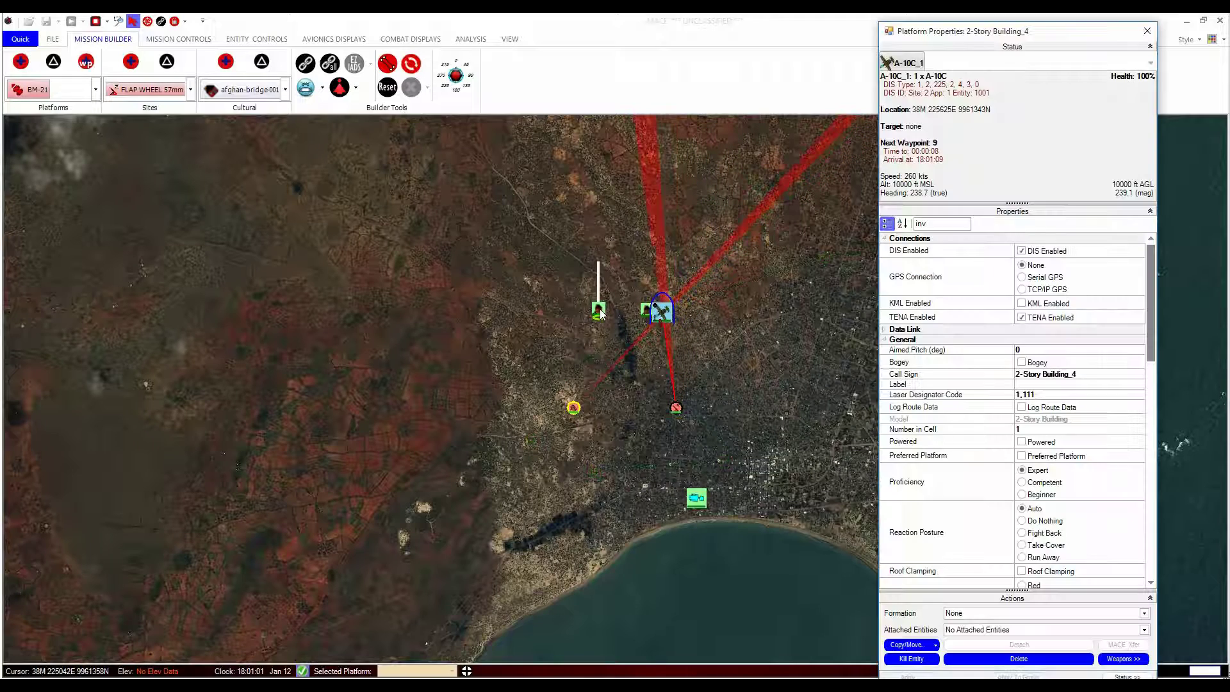
drag(961, 37, 1079, 29)
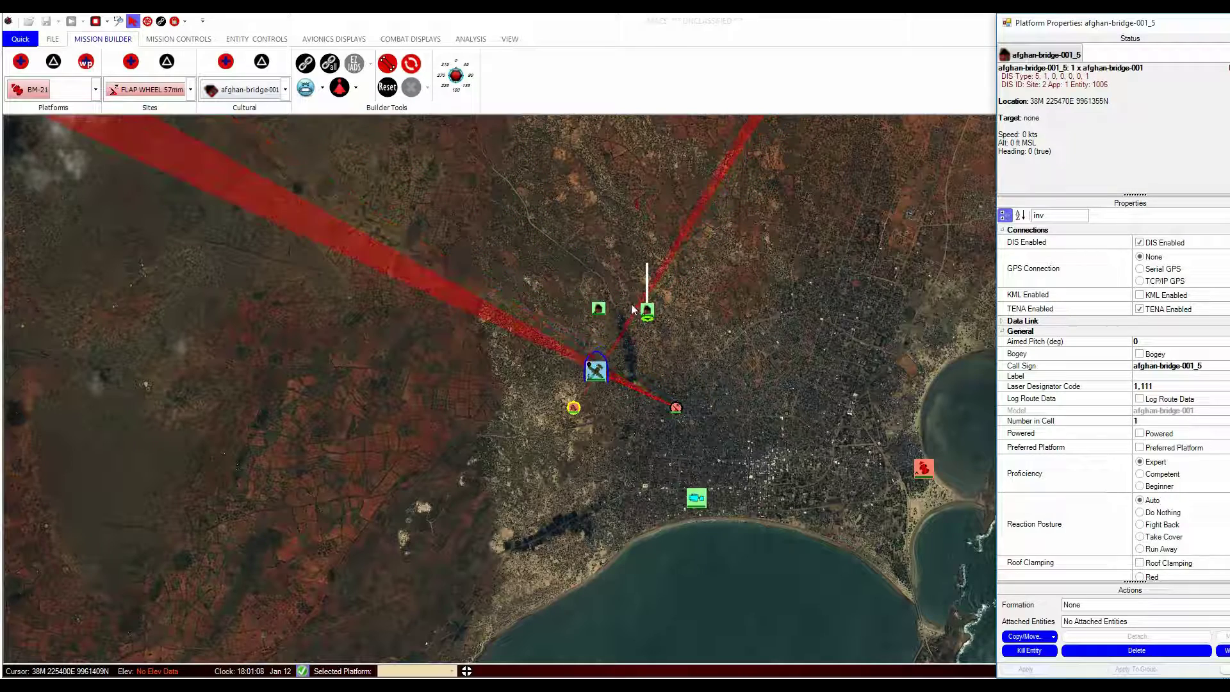
Step: Kill the 2-Story Building_4 and afghan-bridge-001_5 cultural objects with Kill Entity
click(598, 309)
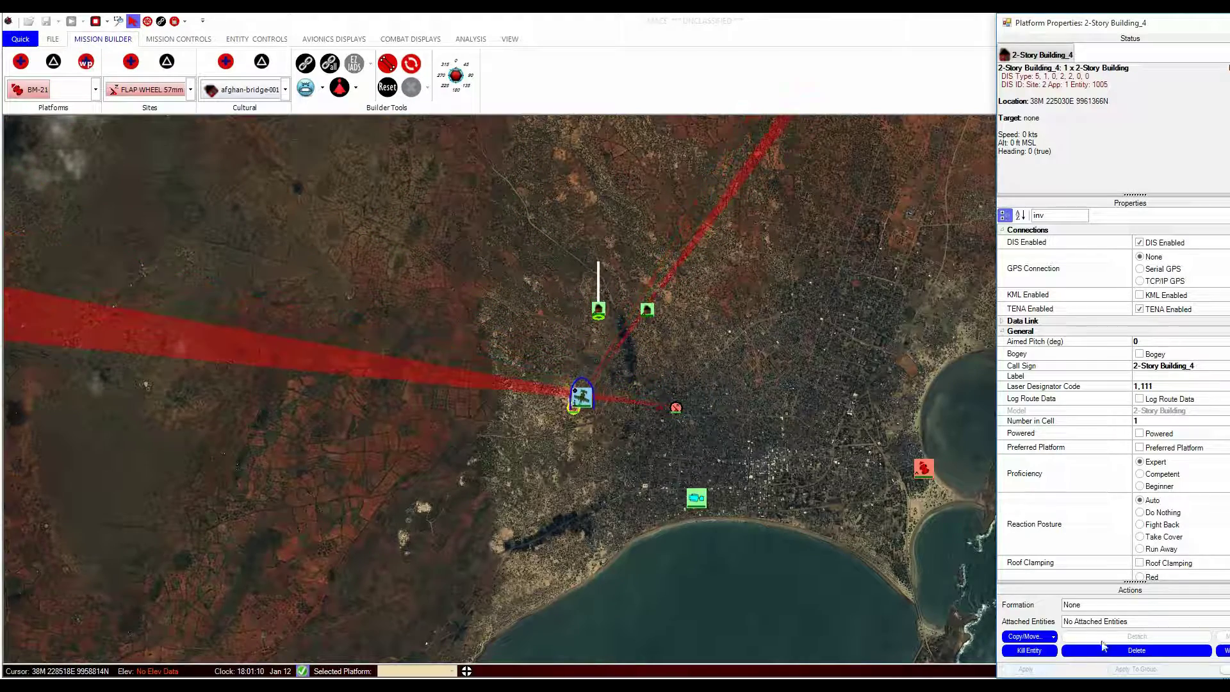
click(1029, 650)
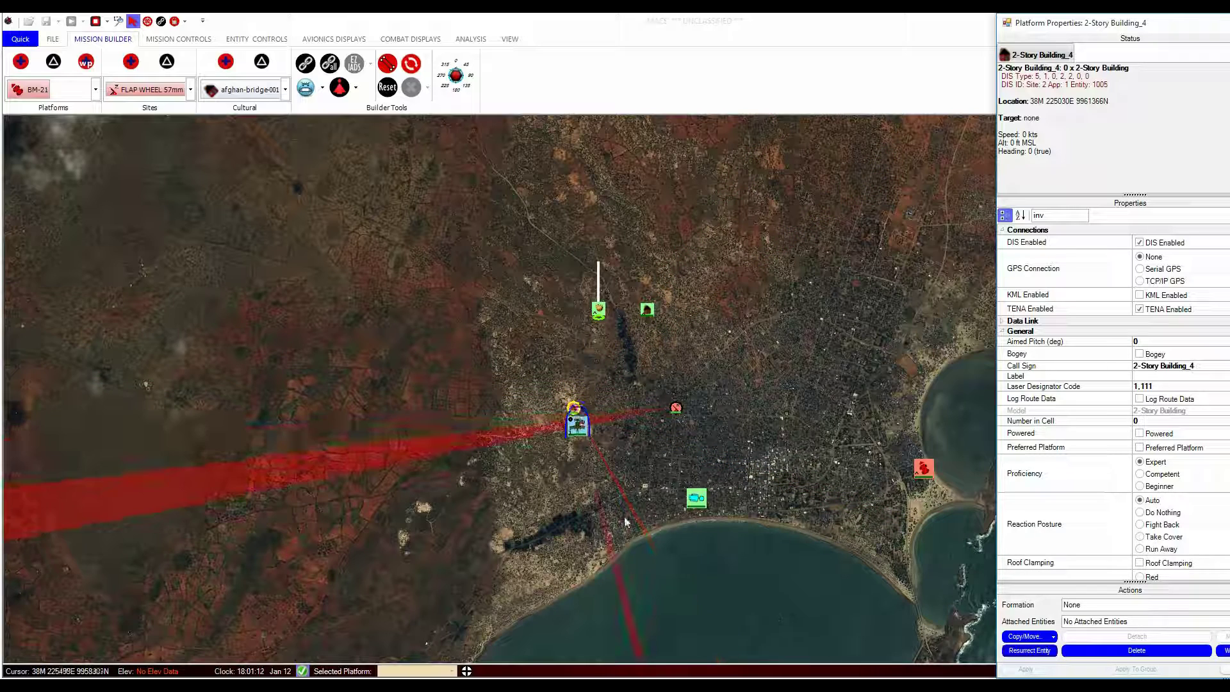
click(646, 309)
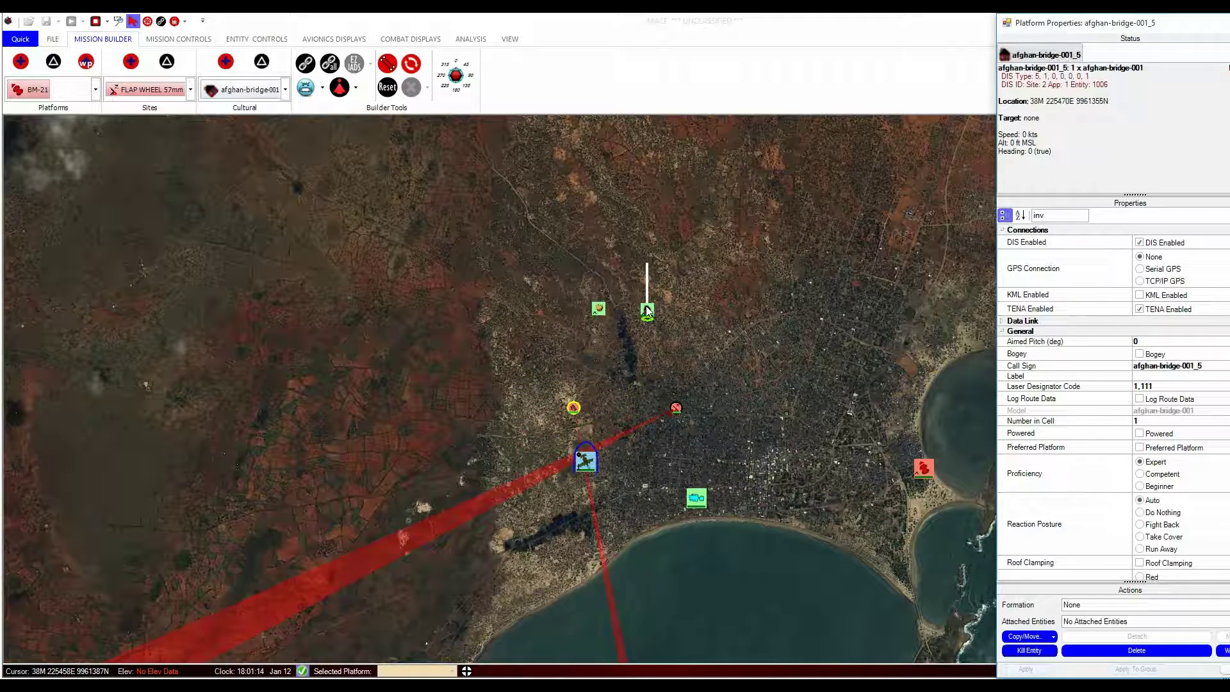
click(1044, 652)
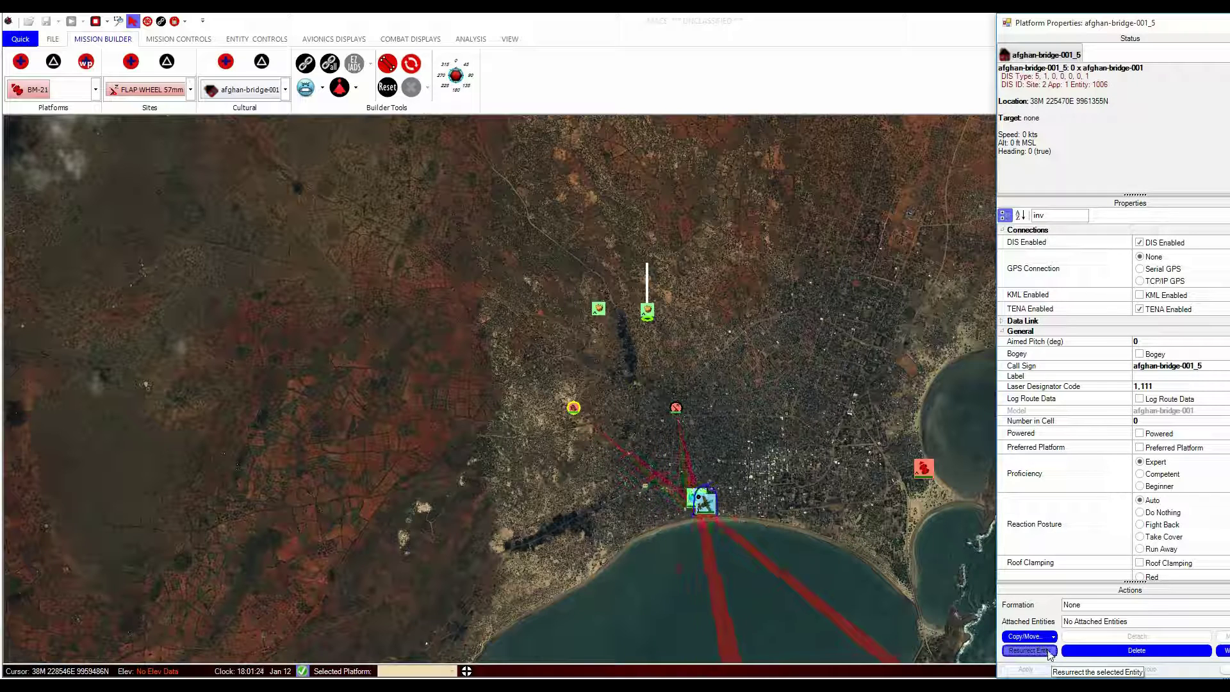
Step: Place two bush-001 cultural objects just north of the city centre, then close the properties panel
click(285, 89)
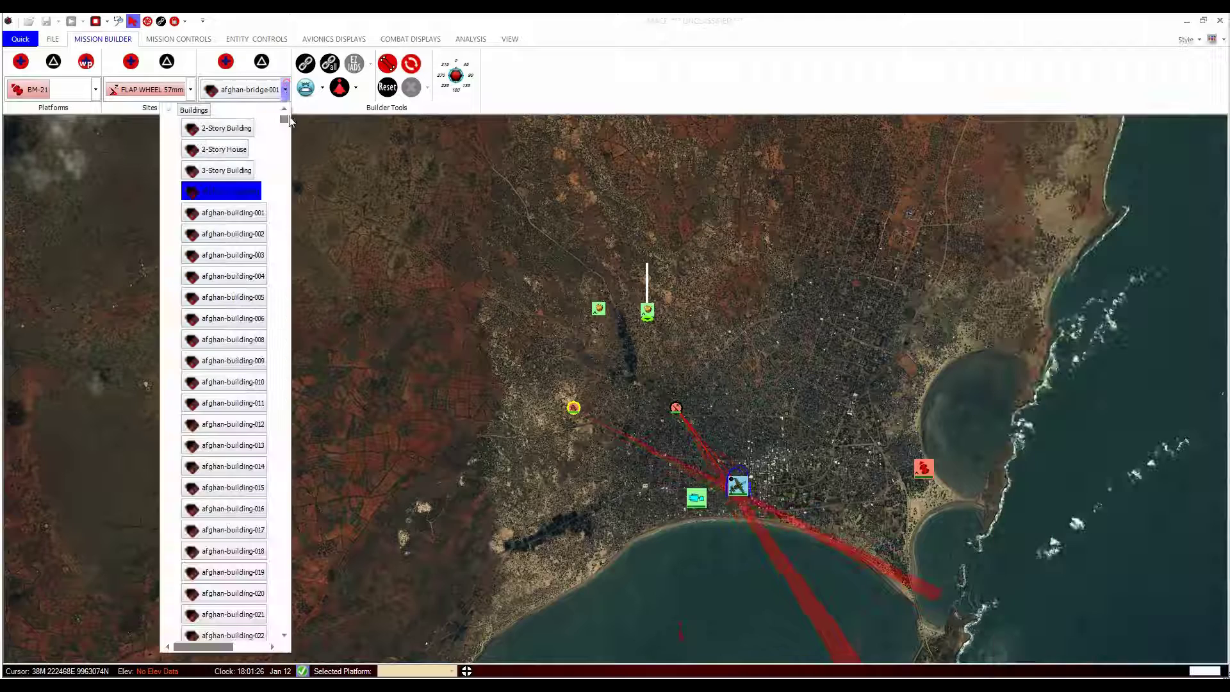
click(167, 111)
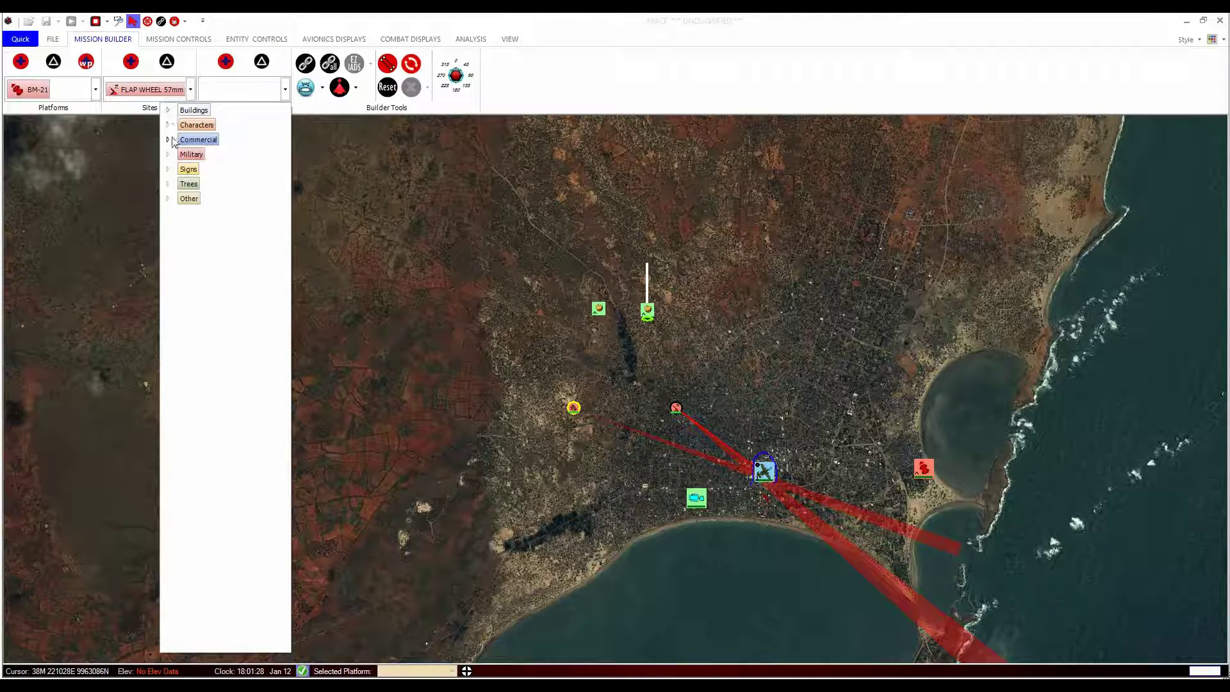
click(168, 169)
click(196, 199)
click(225, 62)
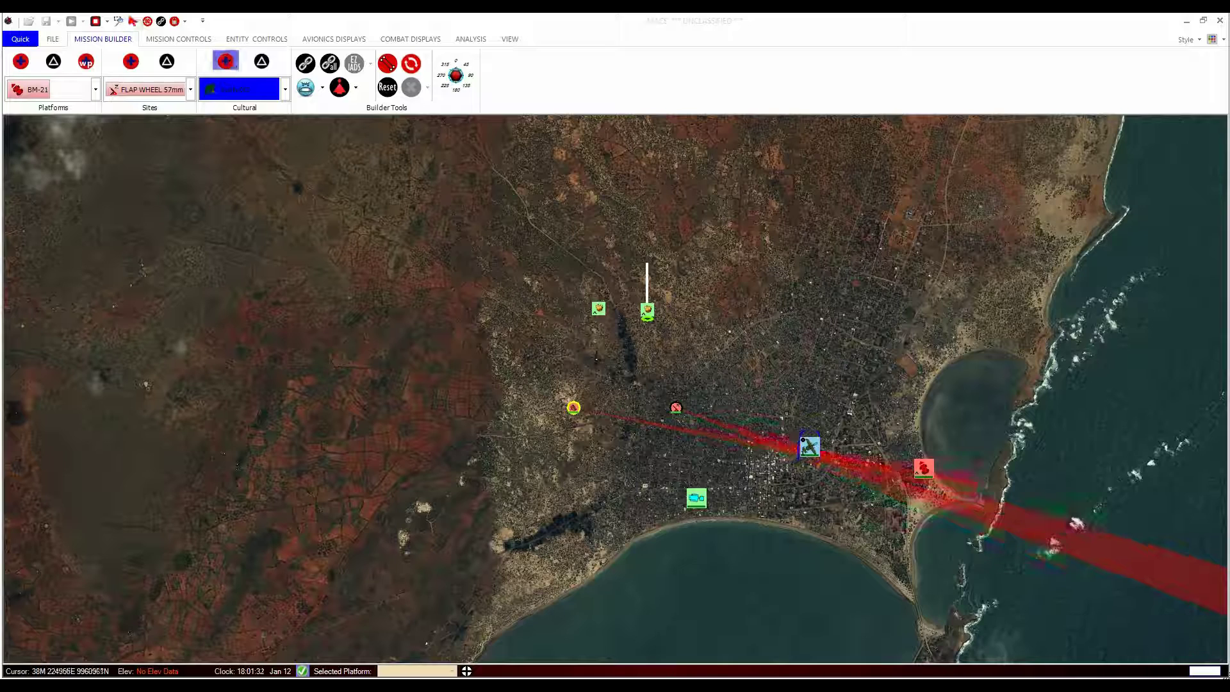
click(637, 346)
click(614, 346)
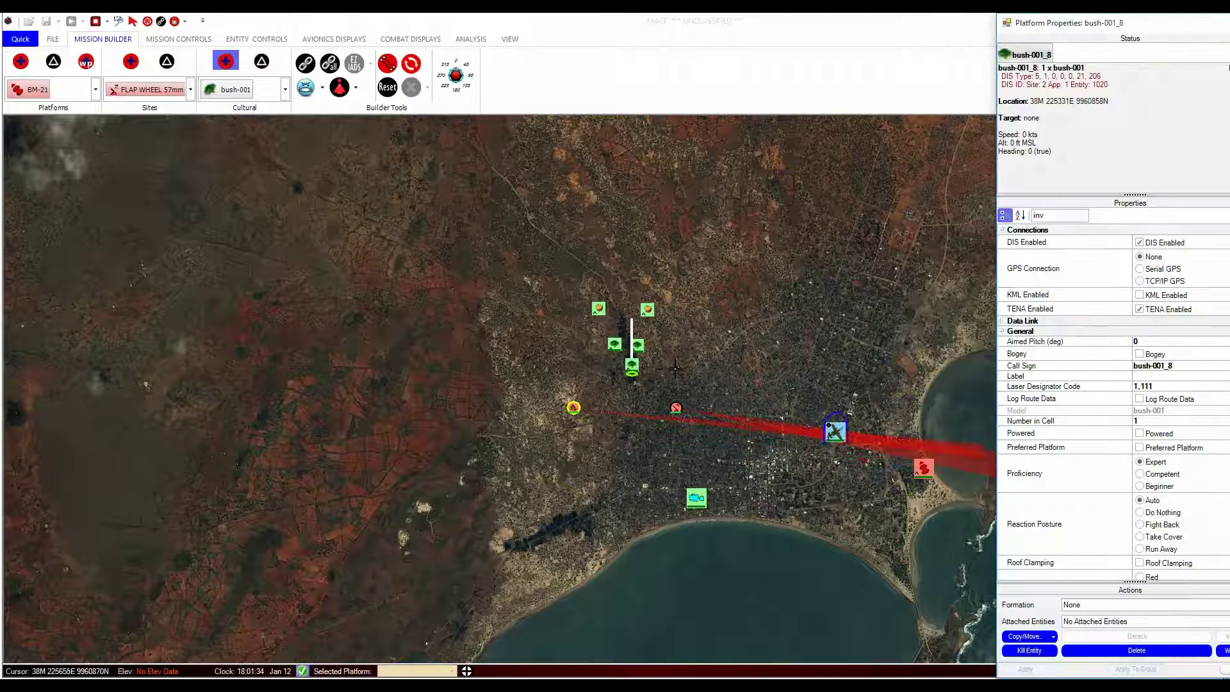
key(Escape)
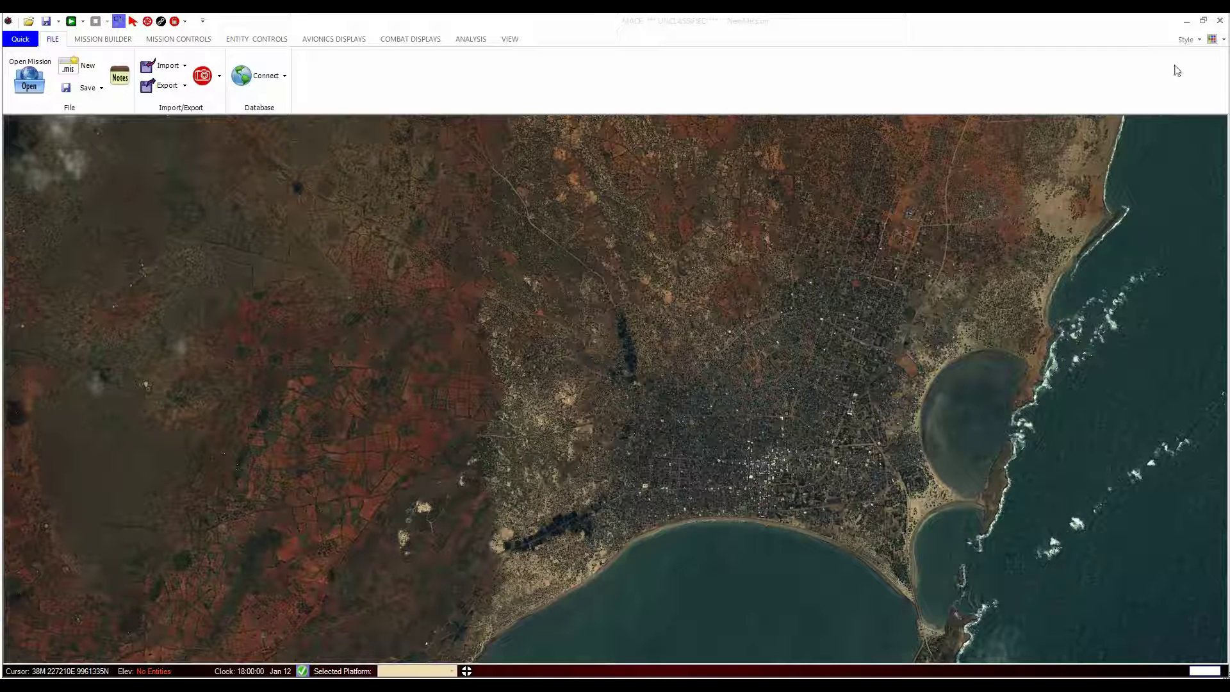
Step: Switch to the MISSION BUILDER ribbon for the empty NewMission
click(112, 42)
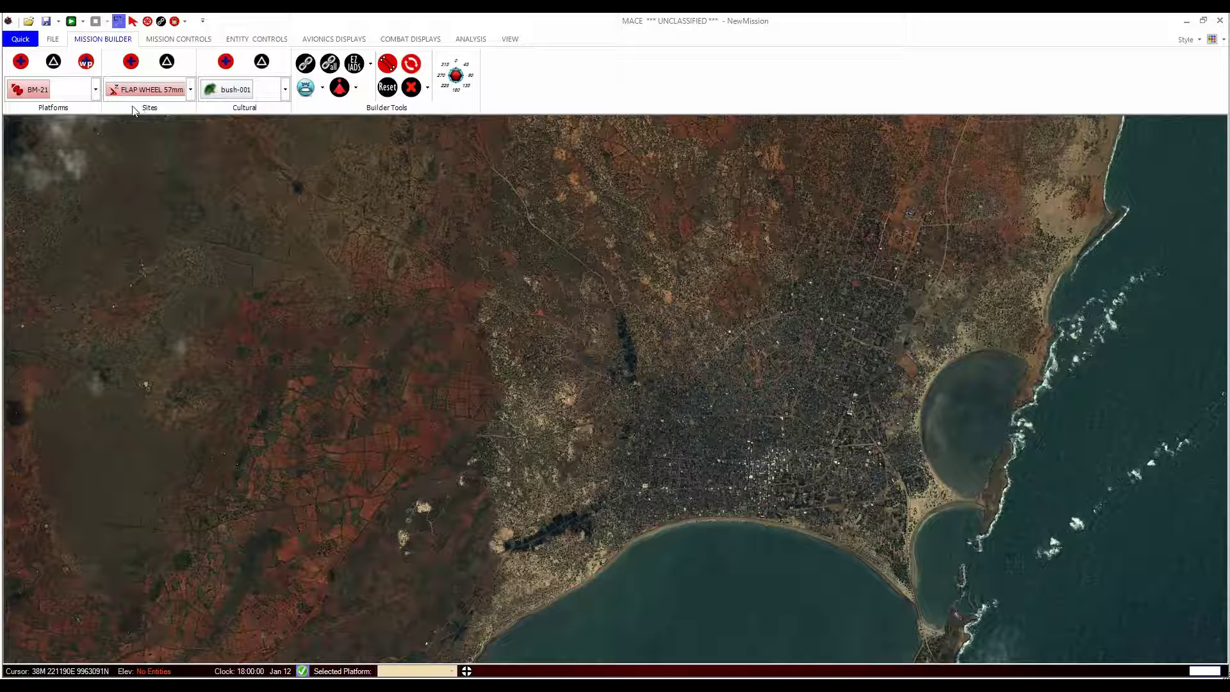
Step: Browse the platform categories (Vehicles/Land, Humans, Animals, Surface Water) without choosing one
click(95, 89)
scroll(114, 159, up, 2)
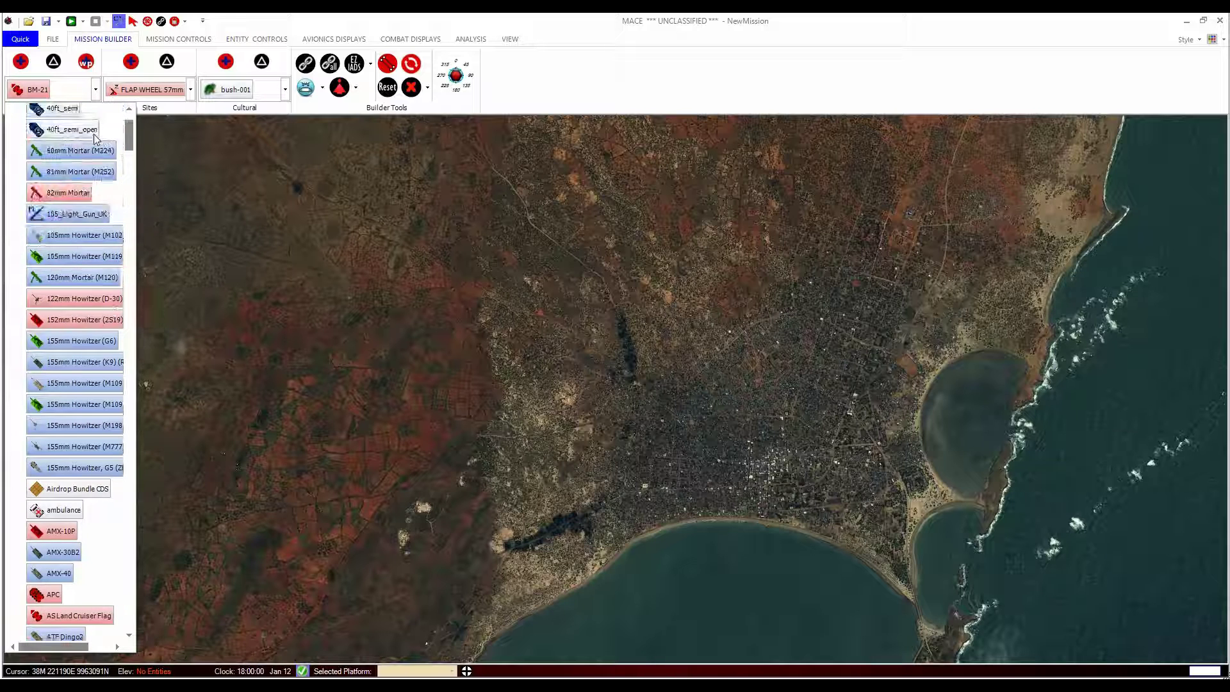
scroll(96, 129, up, 2)
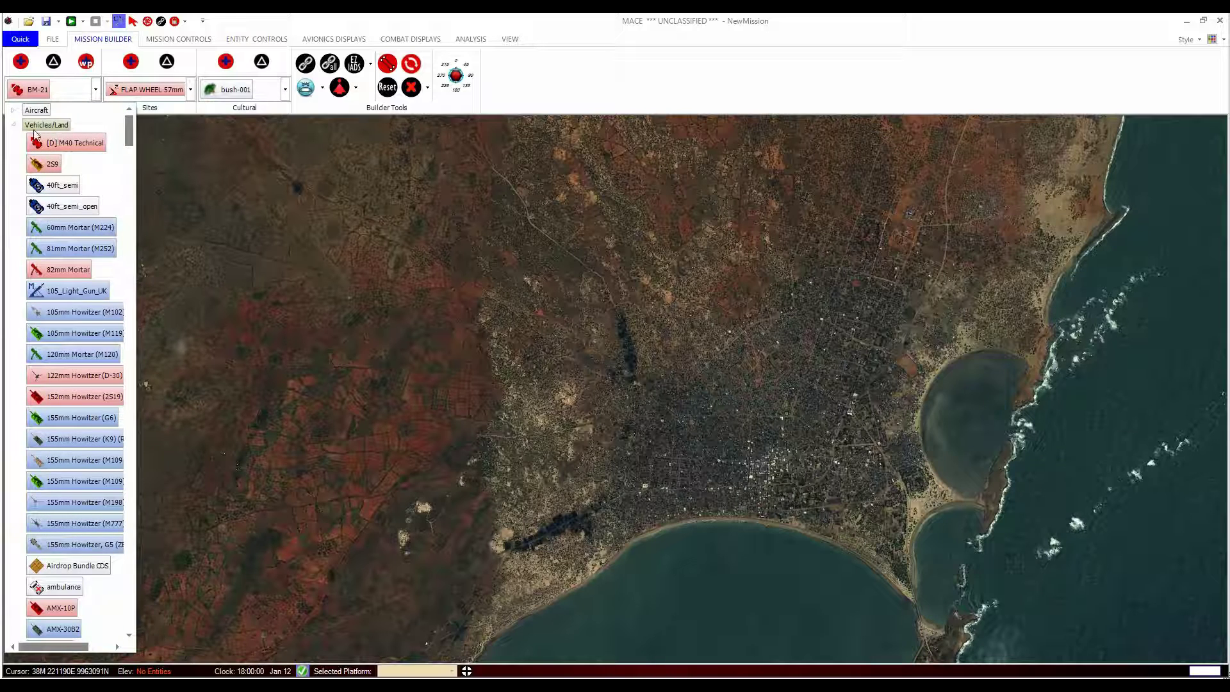
scroll(51, 160, down, 15)
scroll(70, 190, down, 3)
scroll(73, 195, up, 7)
scroll(51, 173, up, 8)
click(13, 124)
click(13, 139)
click(13, 154)
click(13, 154)
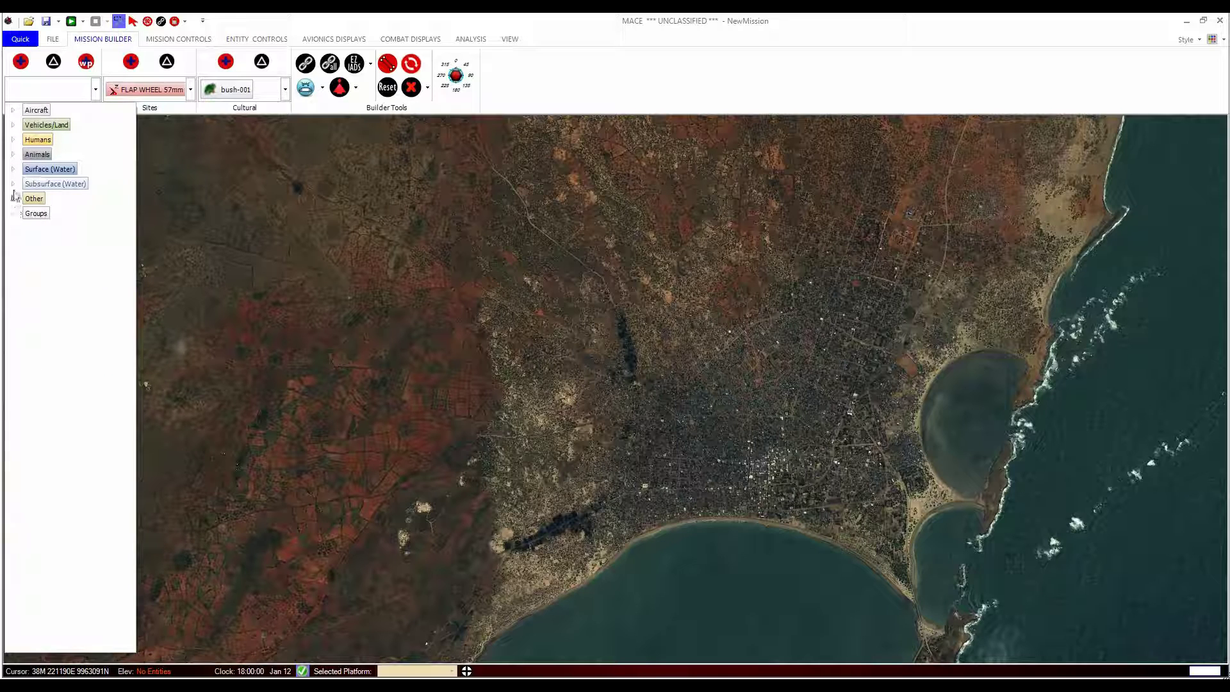
click(13, 169)
click(13, 169)
click(191, 94)
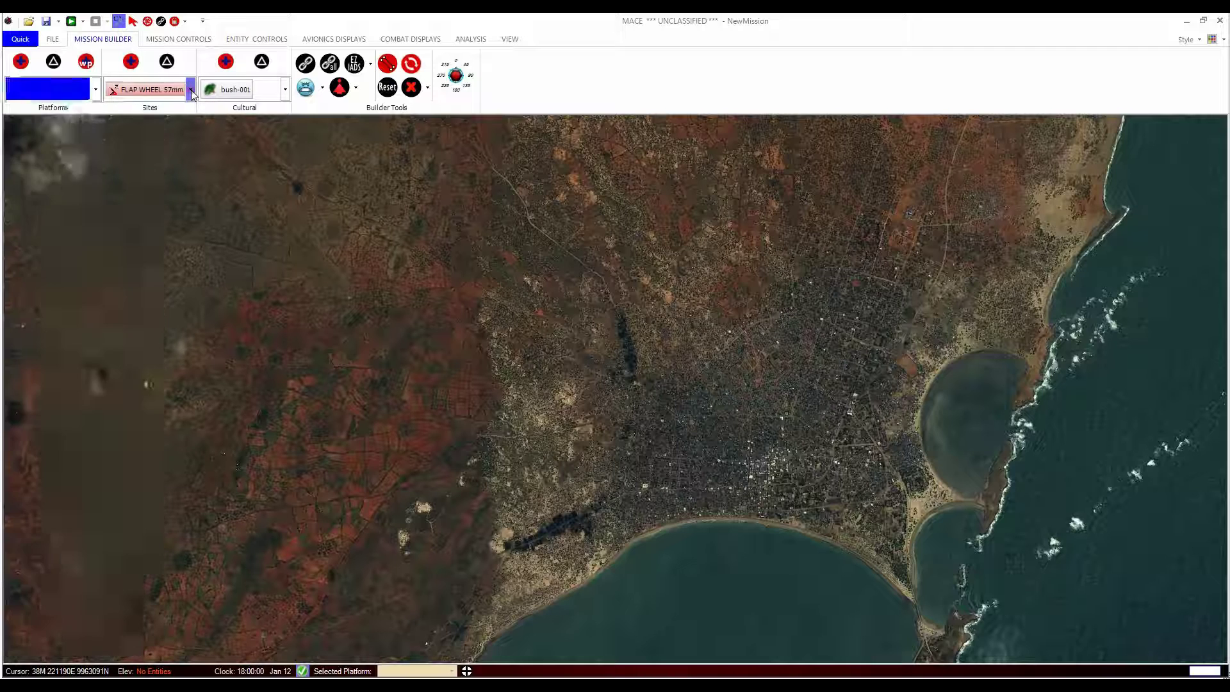
Step: Look through the site types, expanding the AUTO group
click(191, 94)
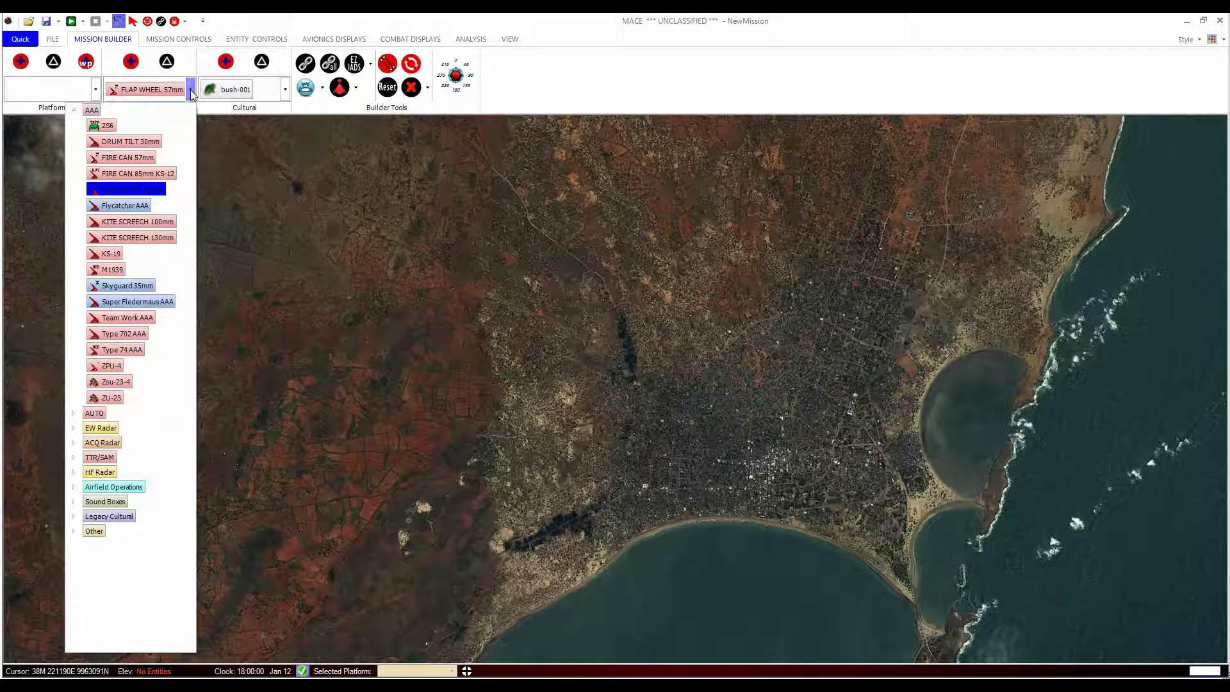
click(74, 412)
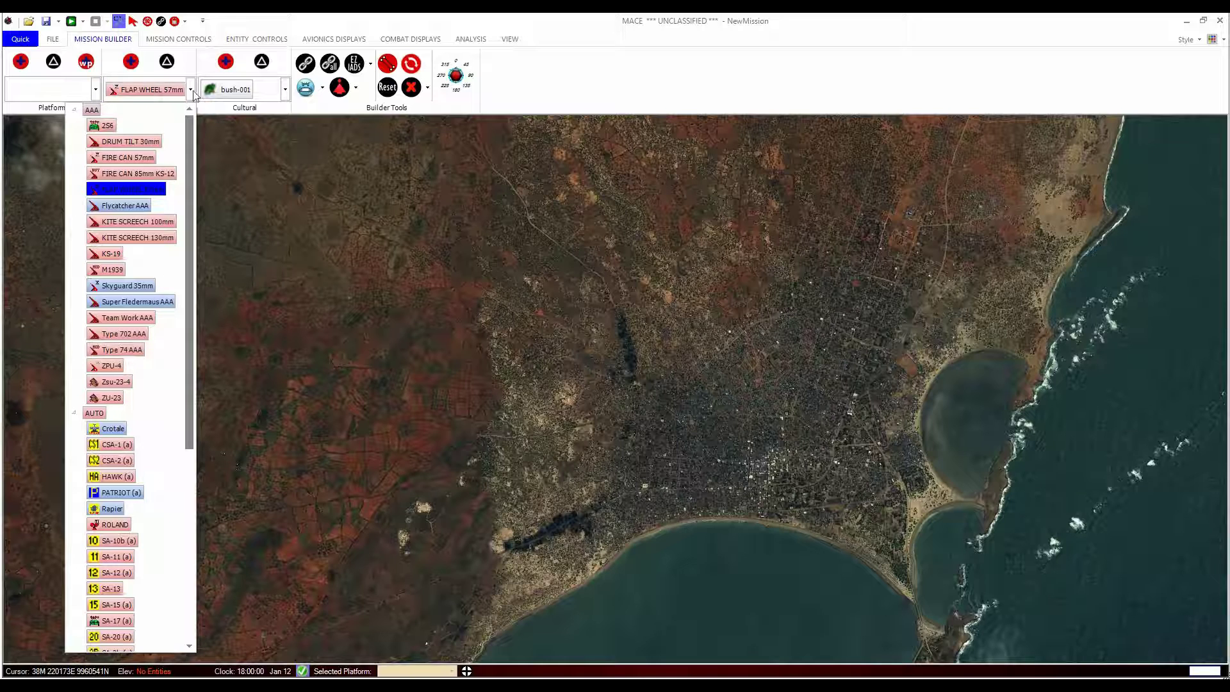
click(97, 90)
Step: Choose an aircraft from the Aircraft category and turn on platform placement
click(98, 92)
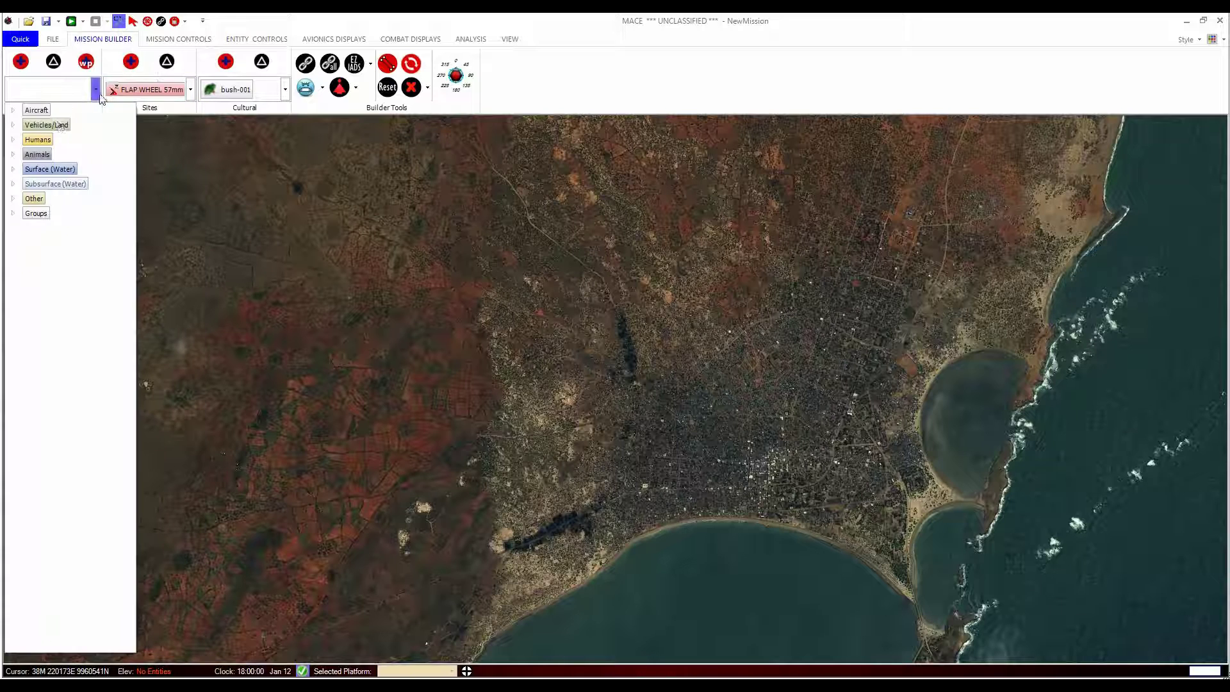
click(13, 110)
click(36, 131)
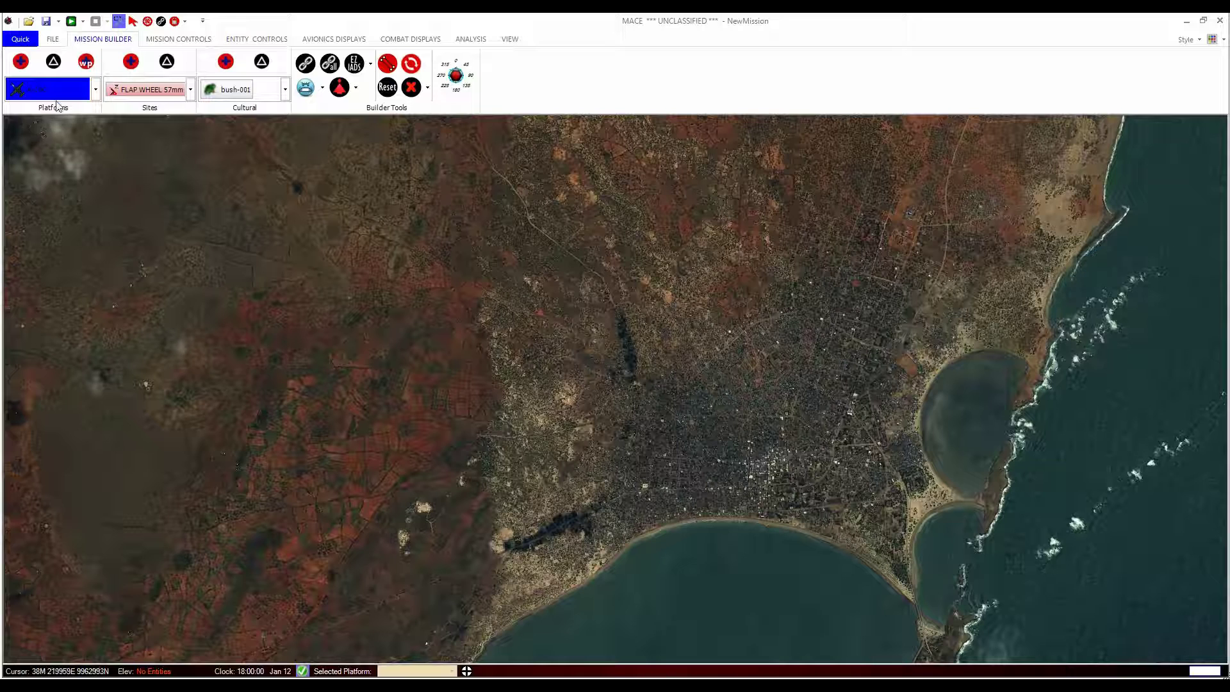
click(20, 61)
click(18, 64)
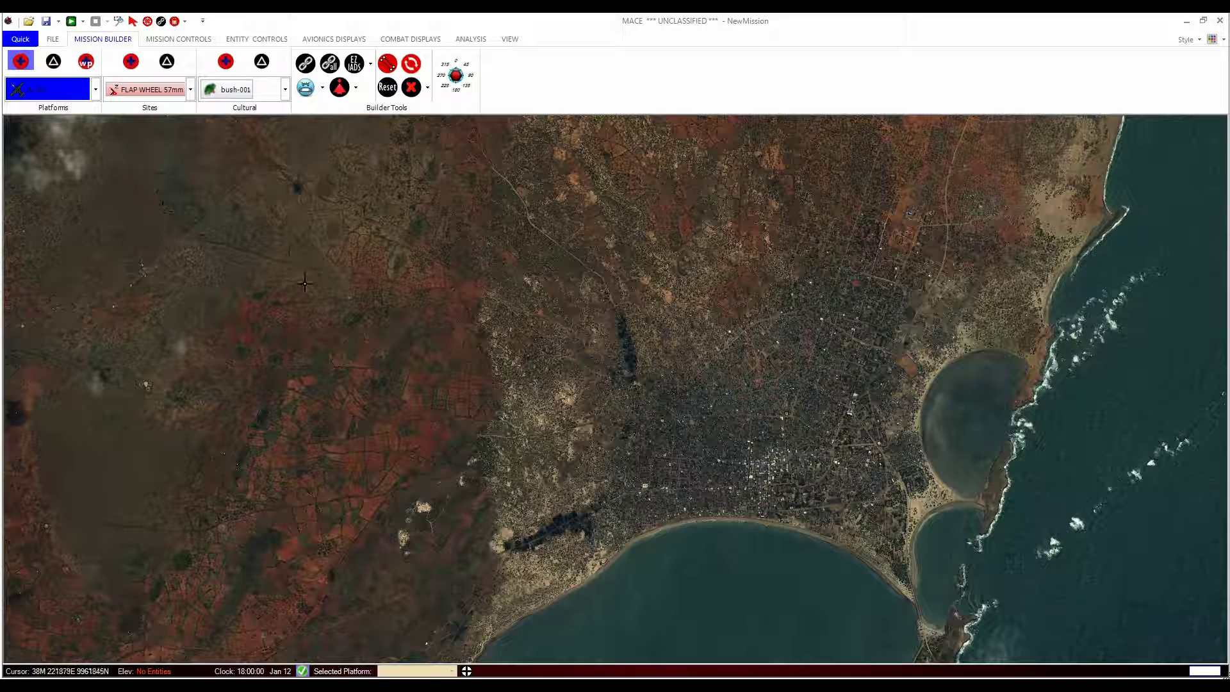
Step: Place six A-10C aircraft across the western and northern outskirts, then exit placement mode
click(412, 323)
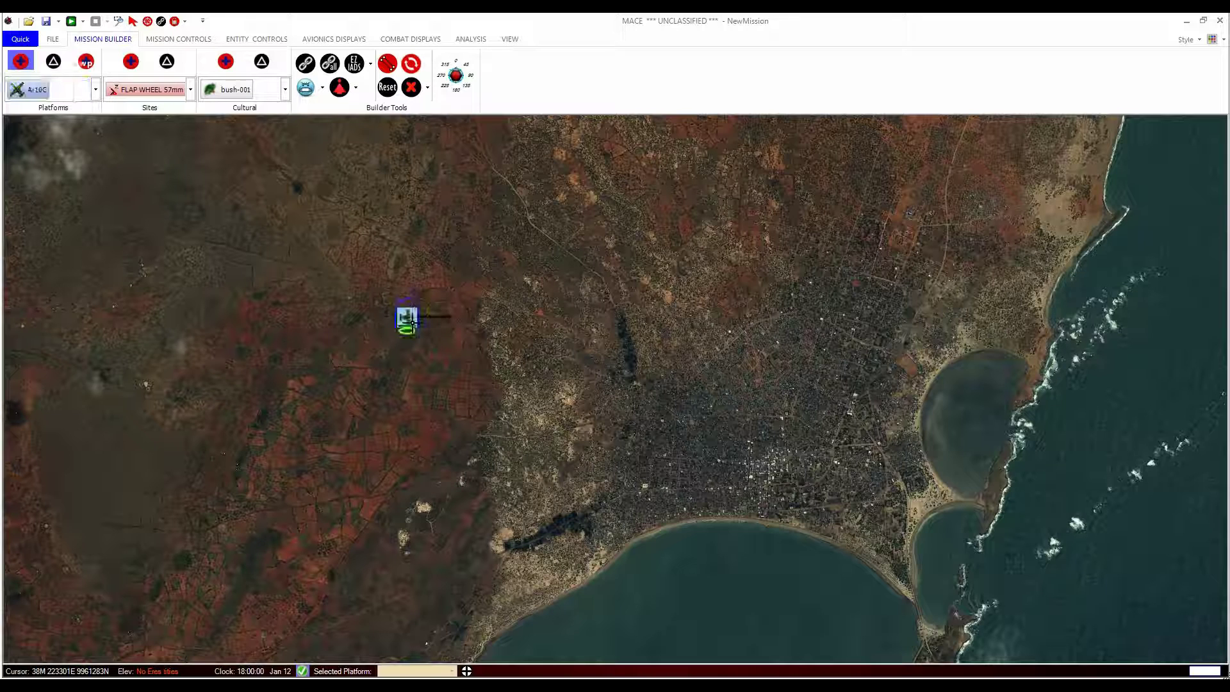
click(425, 394)
click(528, 301)
click(548, 378)
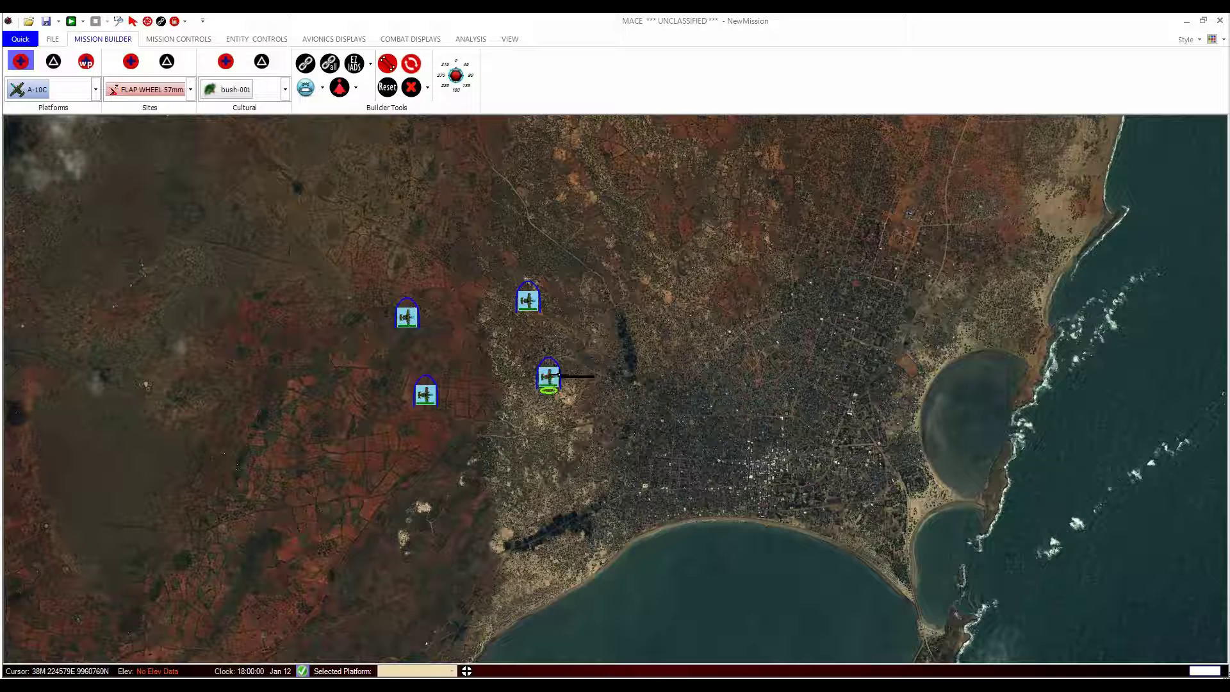
click(611, 294)
click(625, 369)
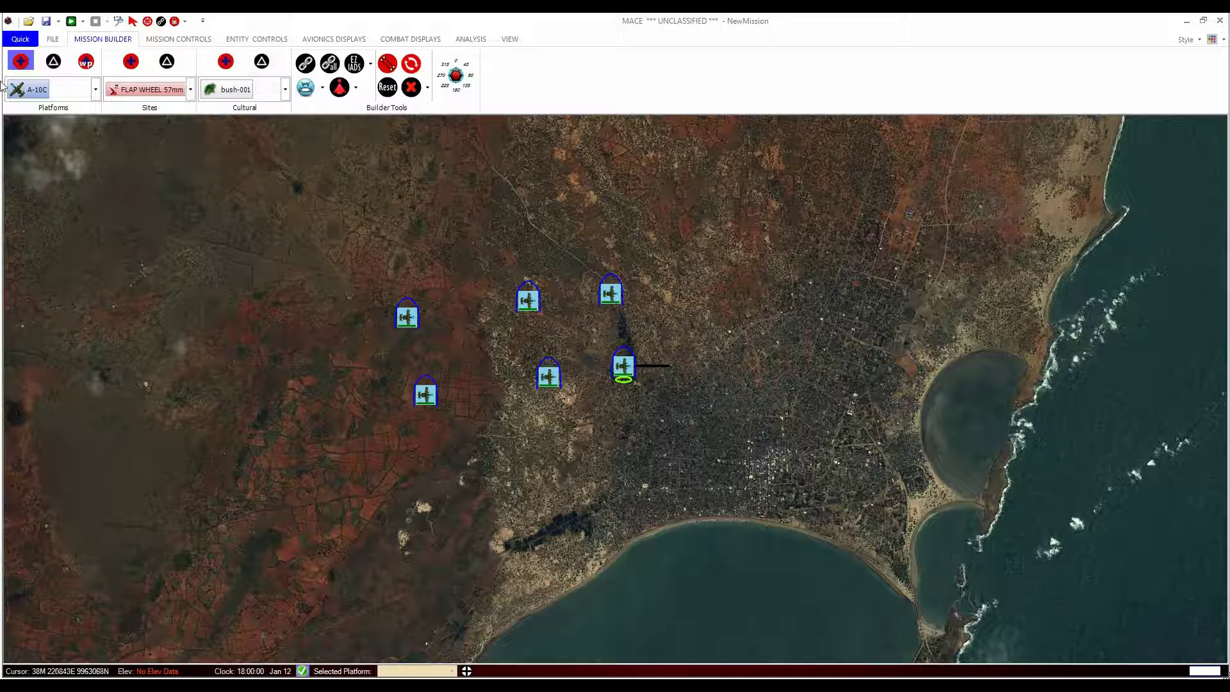
click(21, 61)
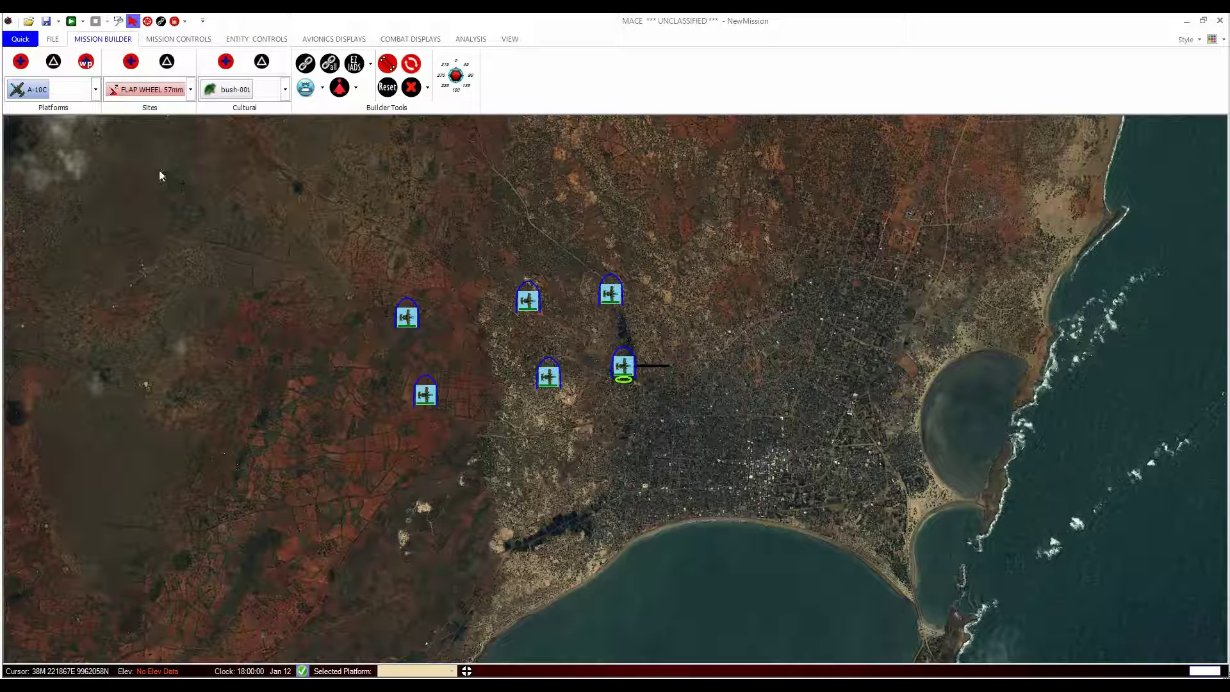
click(20, 62)
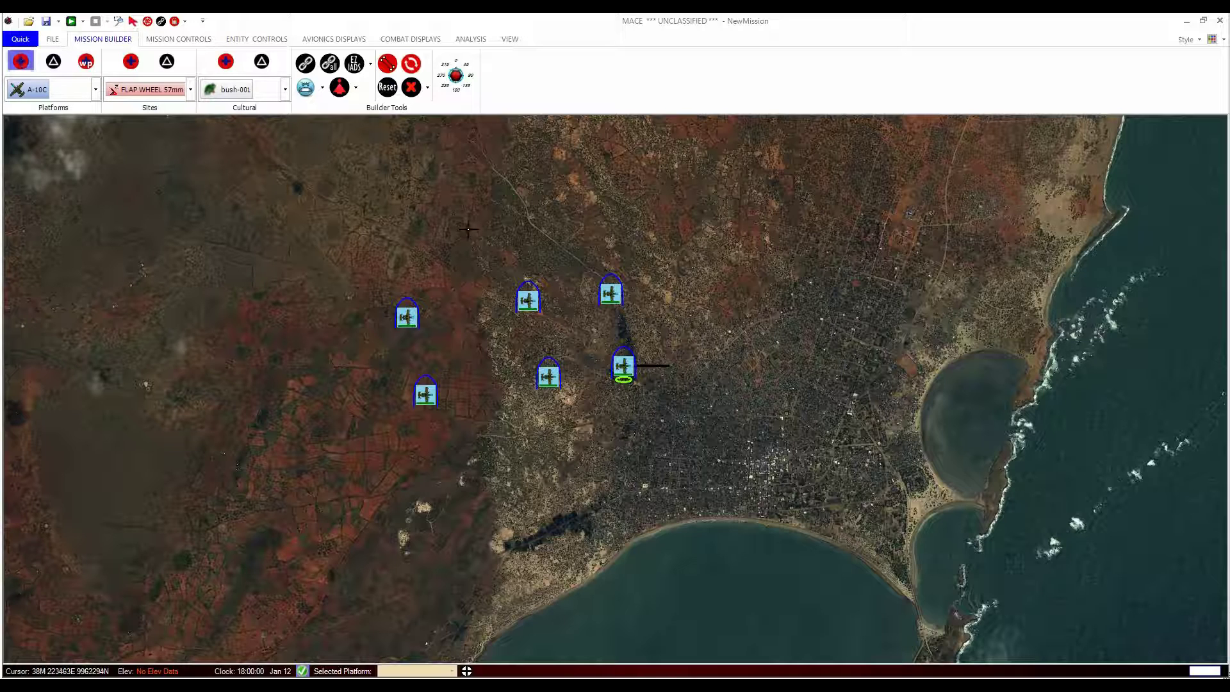
key(Escape)
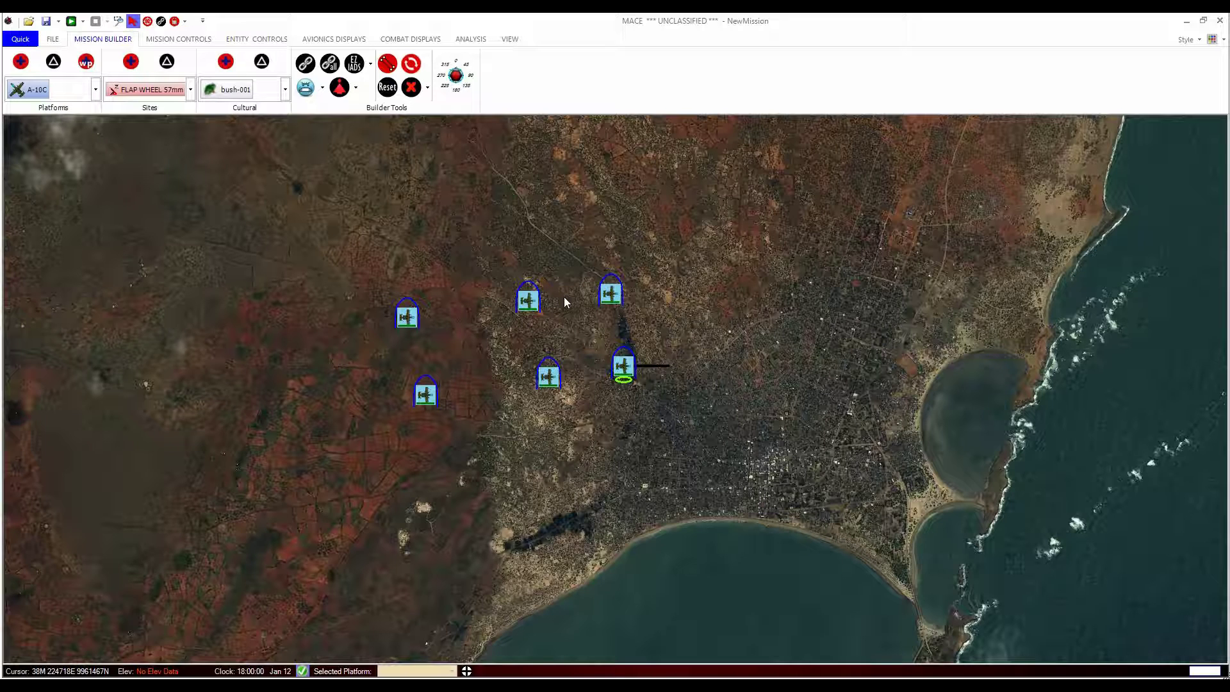
Step: Cancel the leftover aircraft placement mode after checking the site type list
click(190, 89)
click(190, 91)
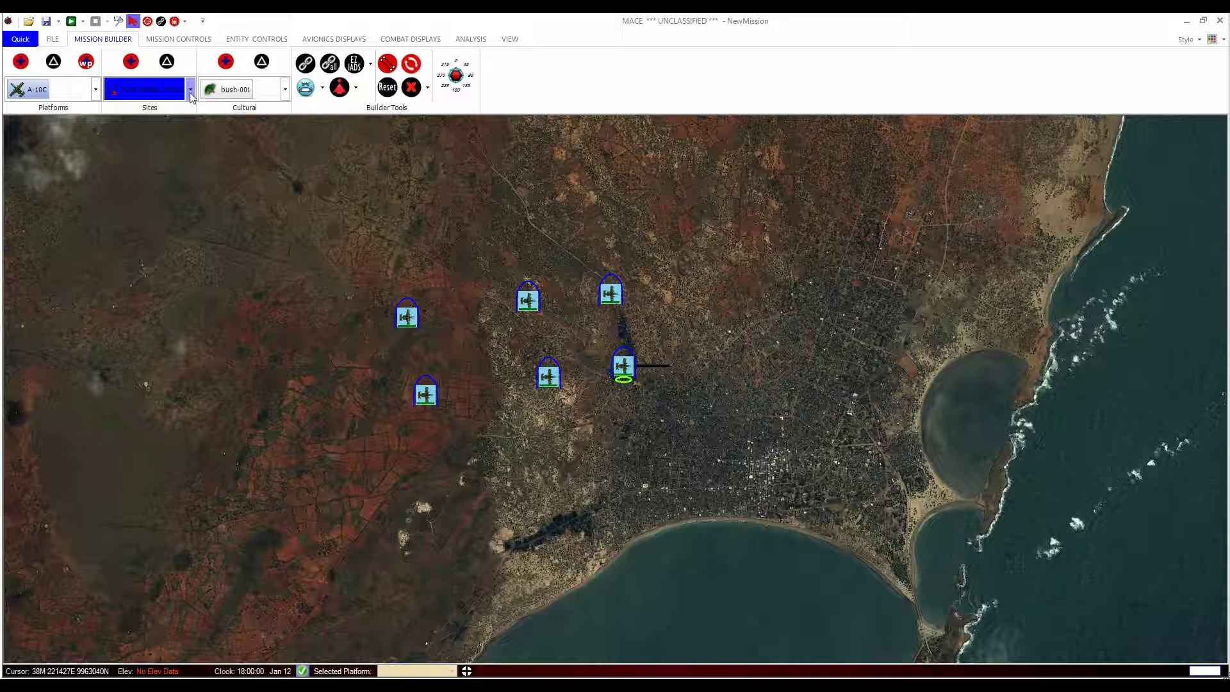
click(21, 61)
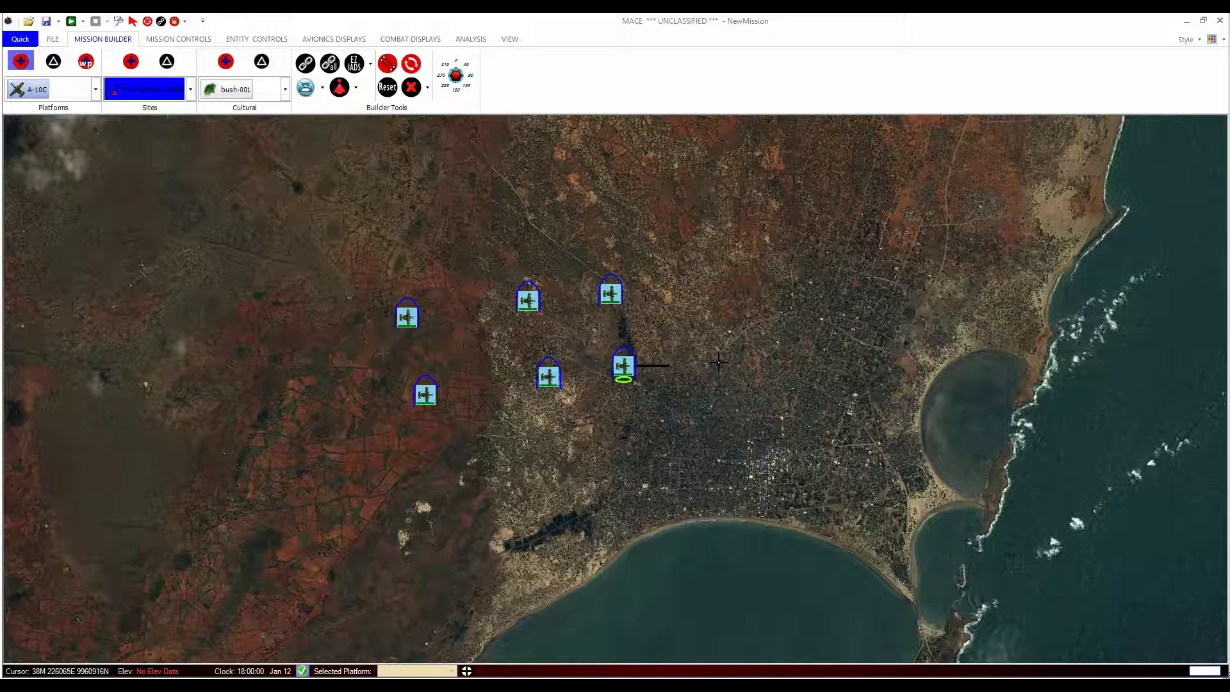
key(Escape)
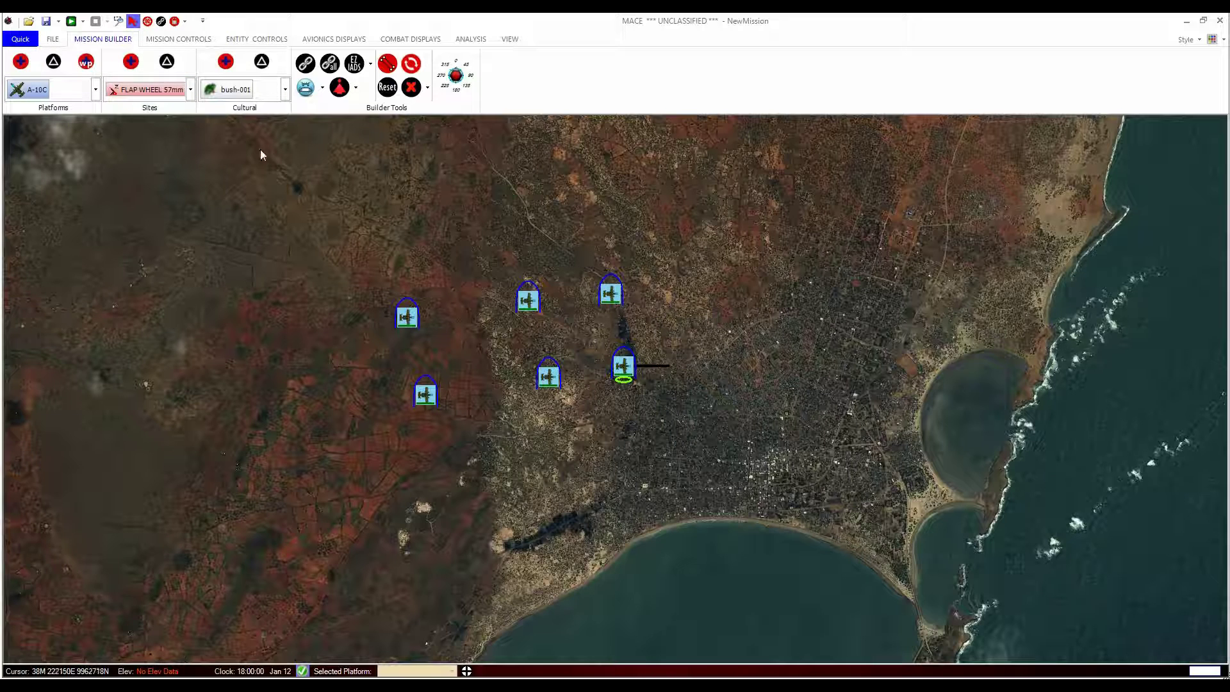
Step: Place three DRUM TILT 30mm sites north, north-east and east of the city
click(191, 89)
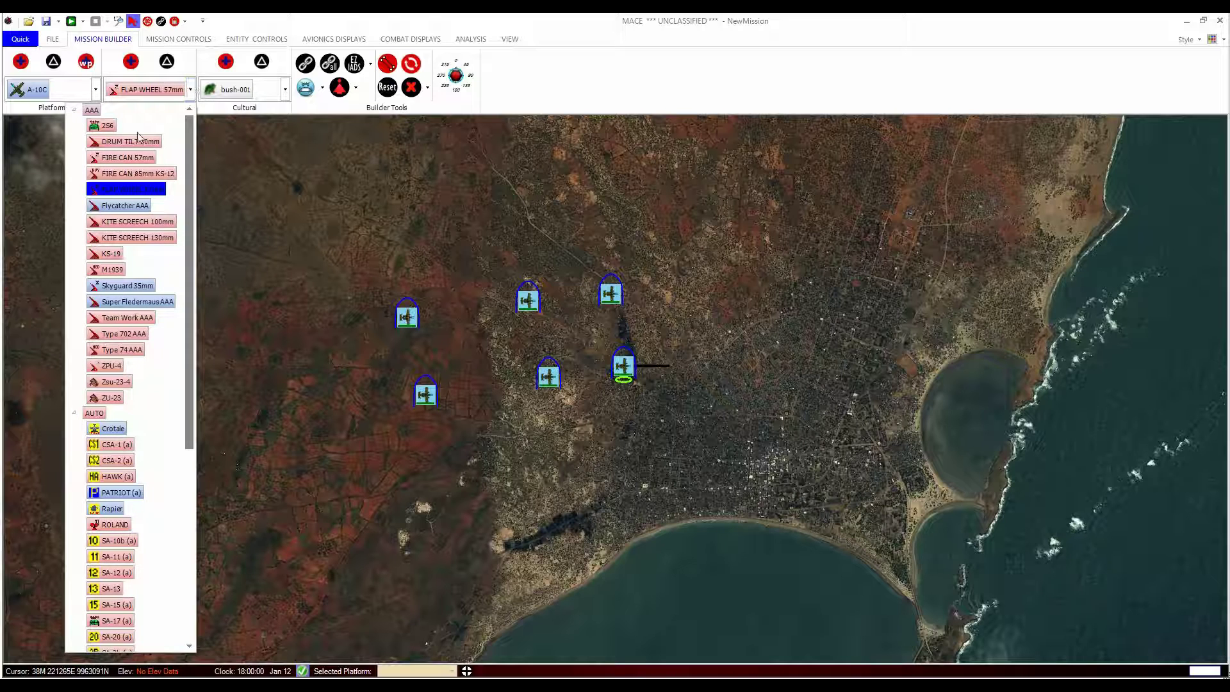
click(133, 142)
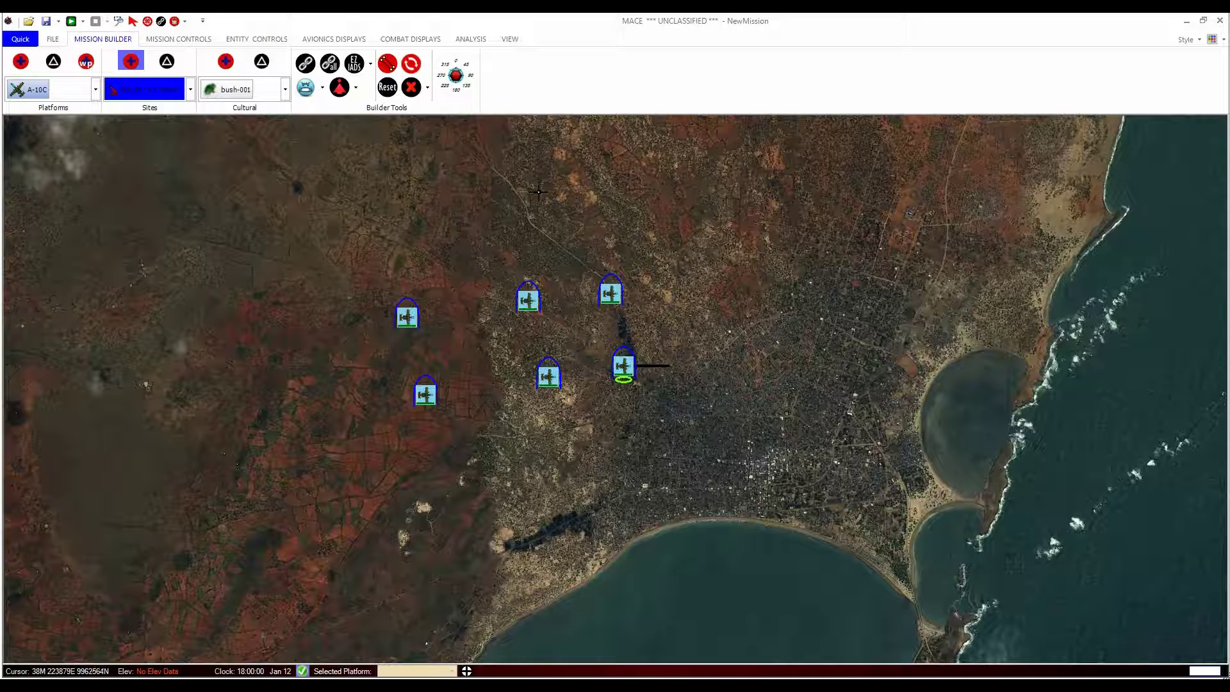
click(601, 200)
click(755, 248)
click(772, 388)
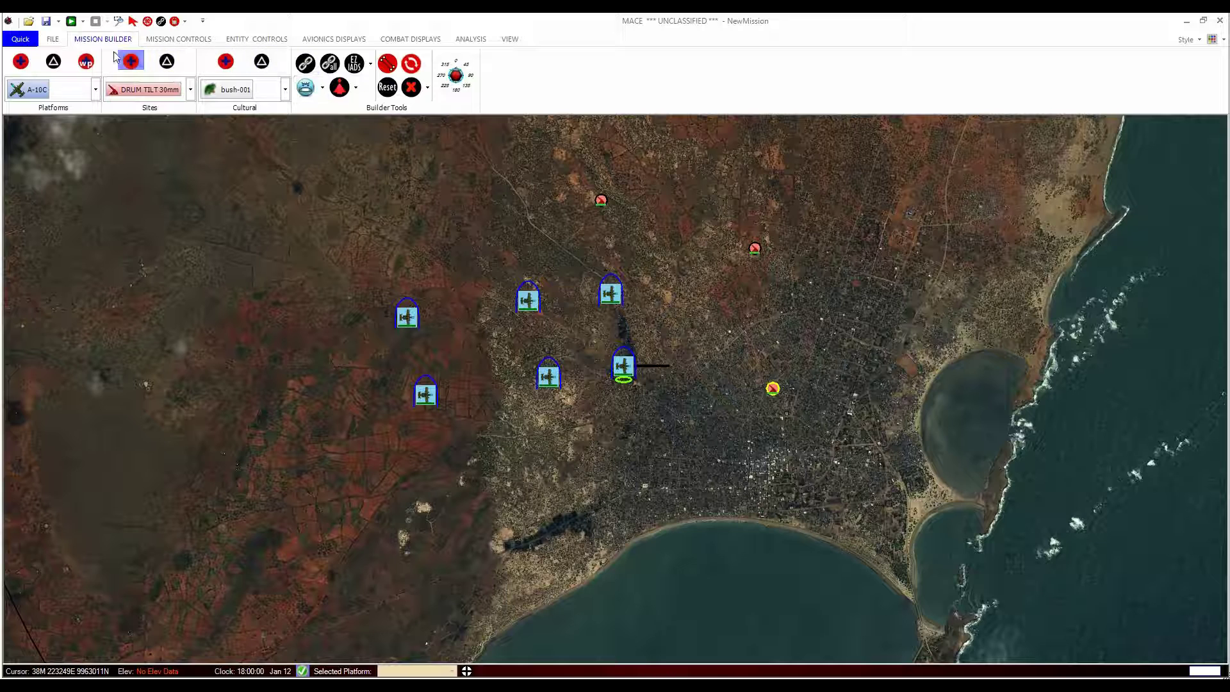
click(131, 61)
Step: Scatter five 1L220 camouflage objects from Cultural > Military through the city and toward the coast
click(277, 95)
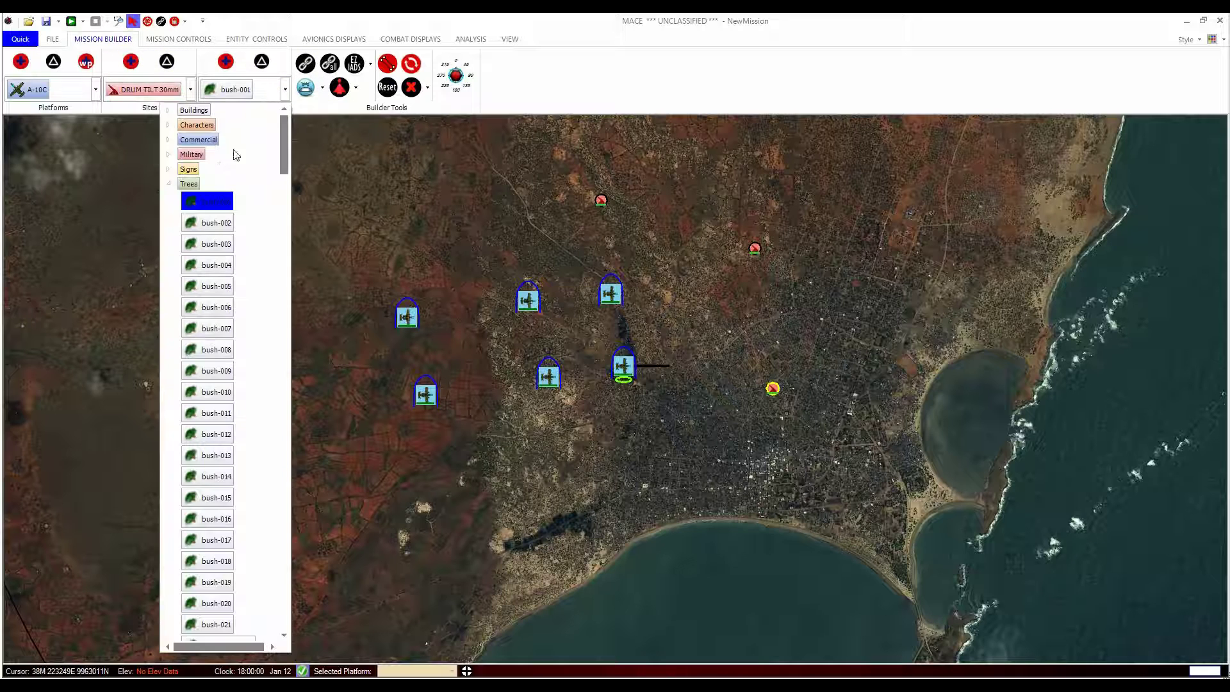
click(169, 155)
click(210, 173)
click(225, 61)
click(692, 275)
click(768, 319)
click(716, 405)
click(835, 470)
click(855, 333)
key(Escape)
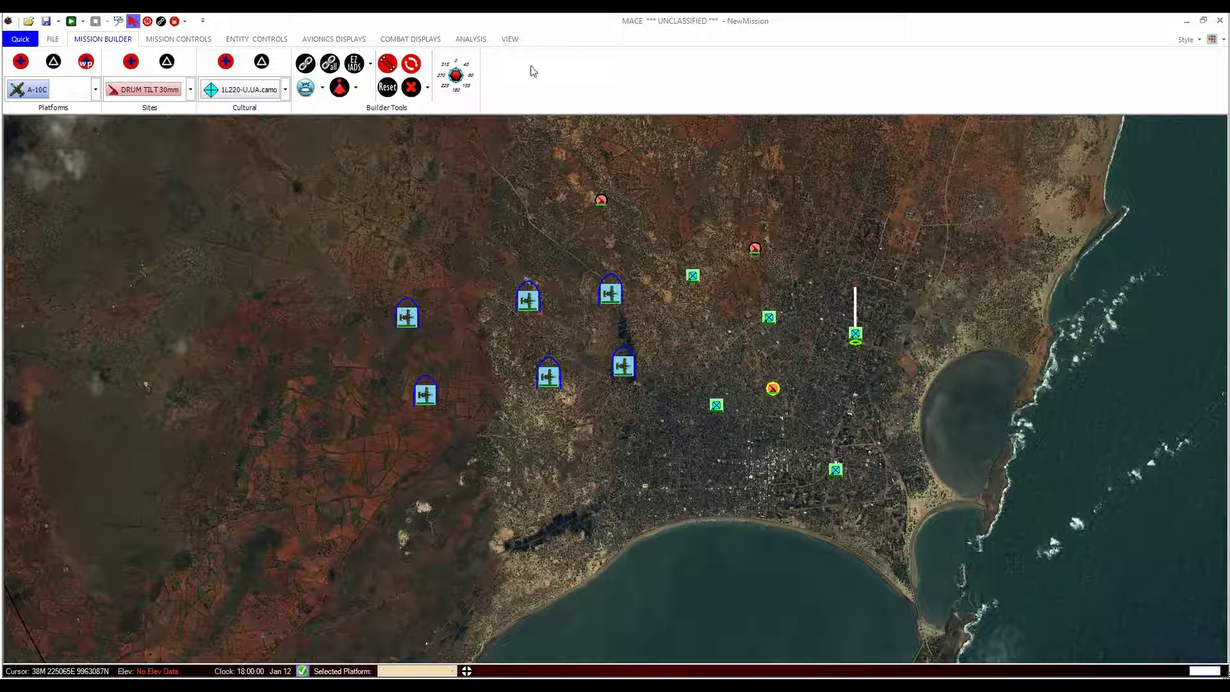
Step: Start the mission running and place two ADM-160 MALD decoys west of the city
click(70, 22)
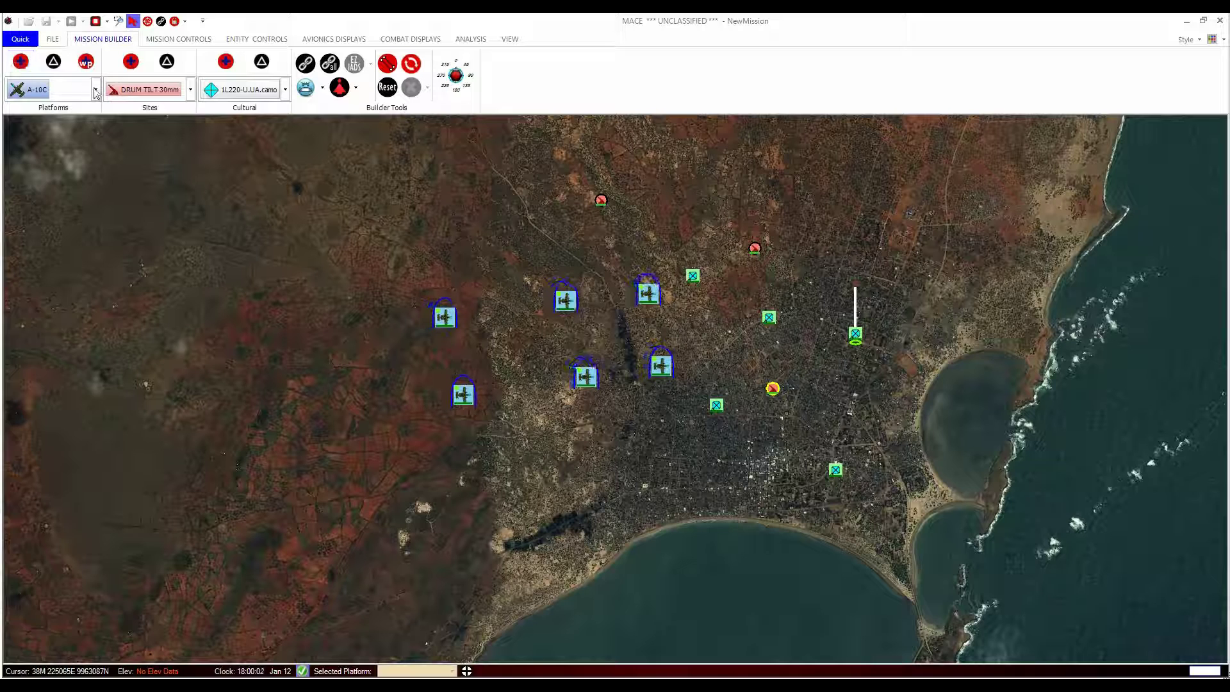
click(20, 87)
click(38, 123)
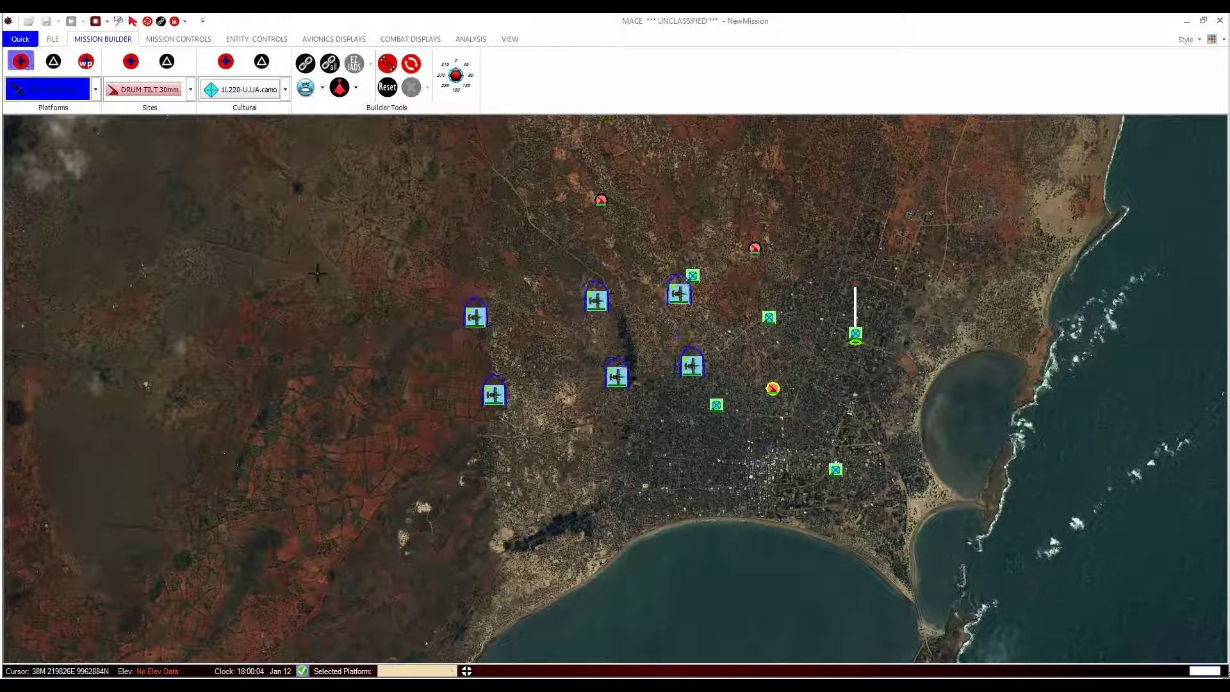
click(20, 61)
click(358, 370)
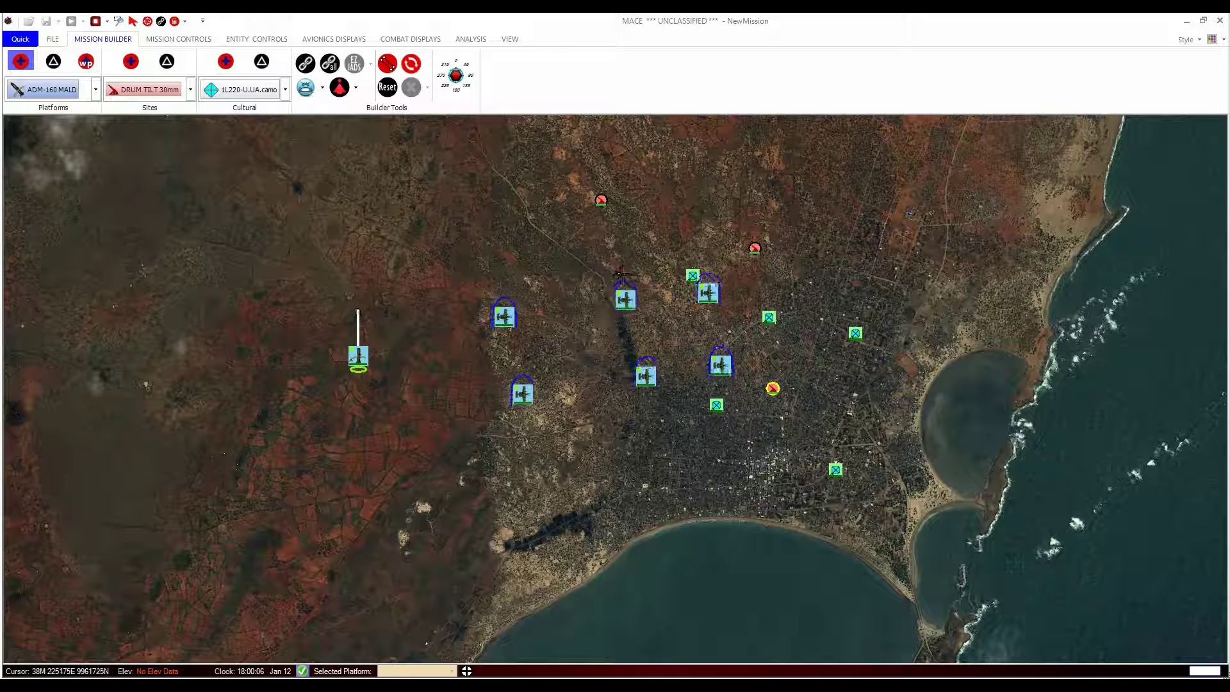
click(614, 265)
Step: Add a FLAP WHEEL 57mm AAA site west of the city
click(190, 89)
click(133, 189)
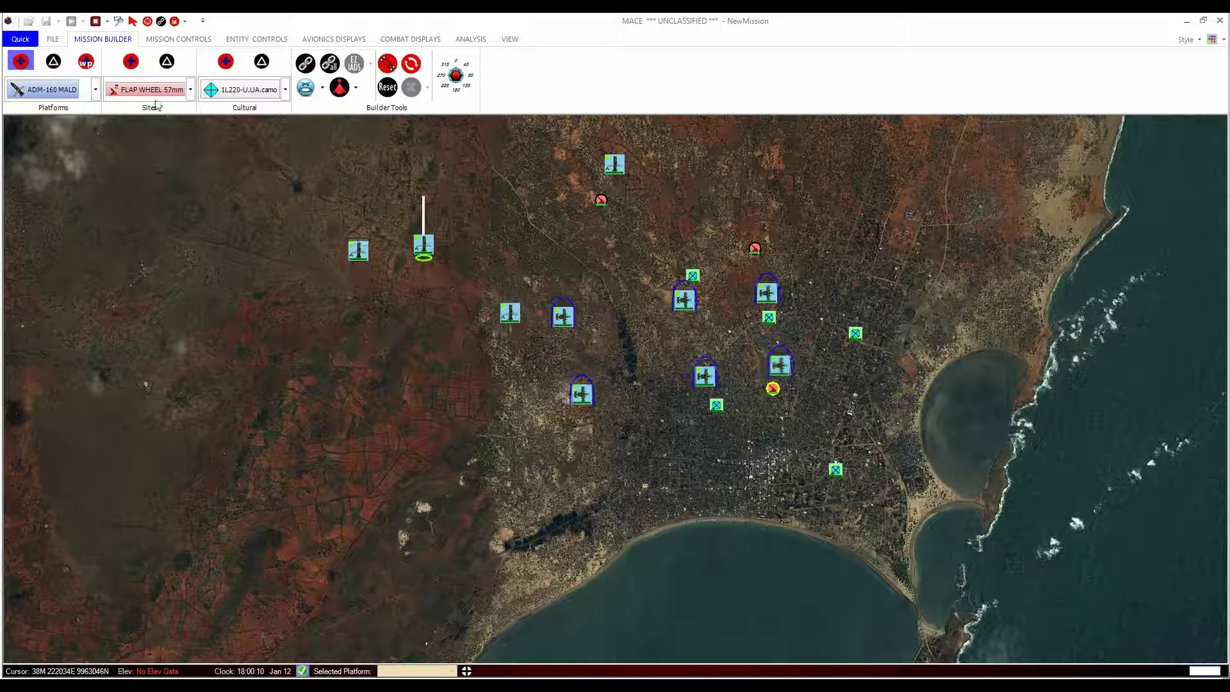
click(131, 61)
click(368, 339)
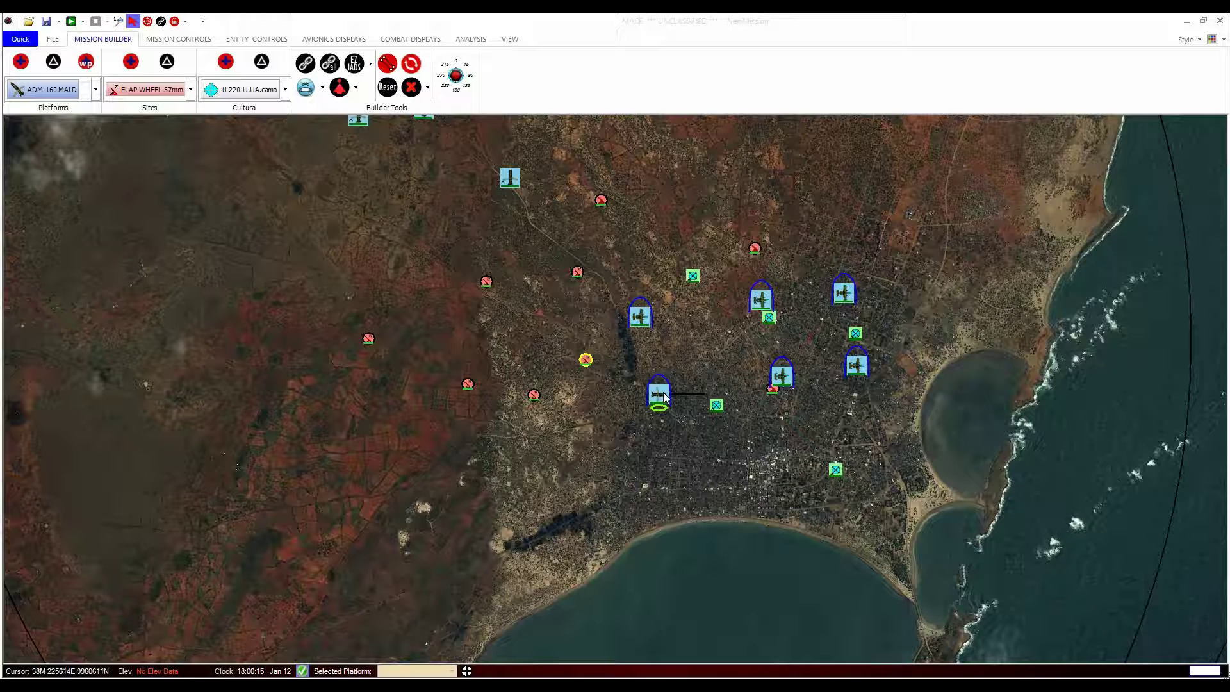
Step: Drag an aircraft south-west to the city centre's edge, then select the aircraft north of the centre
drag(663, 396, 591, 441)
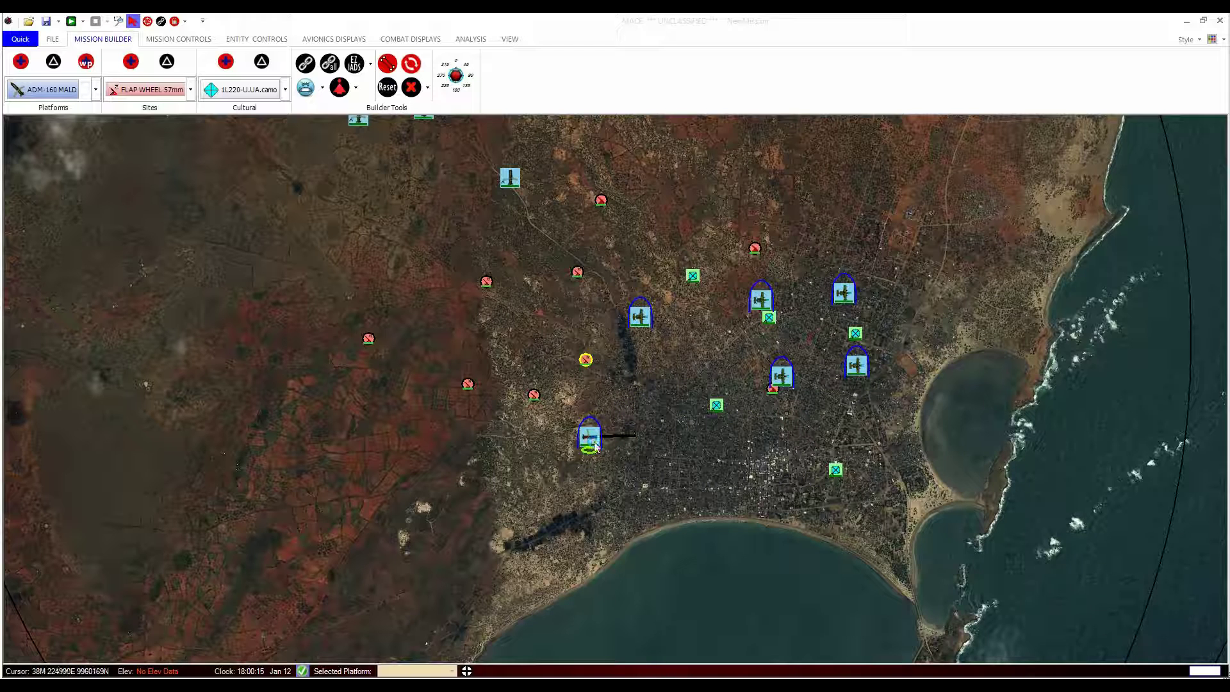
click(637, 317)
click(48, 61)
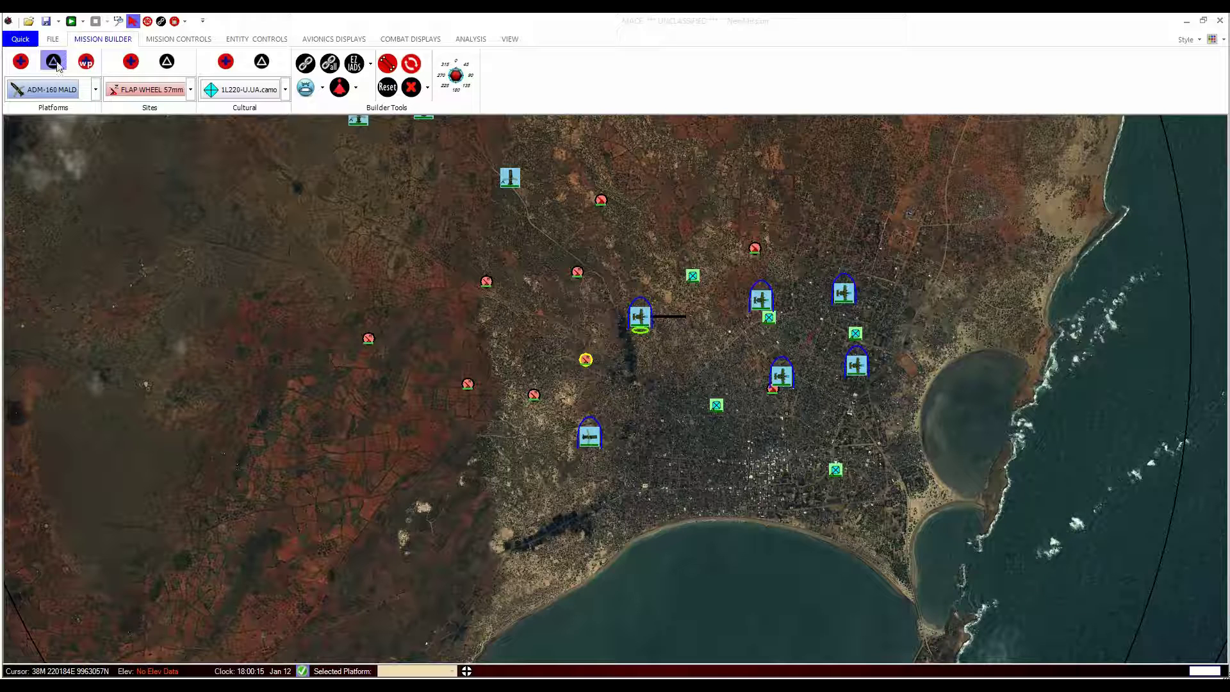
Step: Move the aircraft off the north-eastern DRUM TILT site and pick a new aircraft type
click(96, 90)
scroll(128, 153, down, 1)
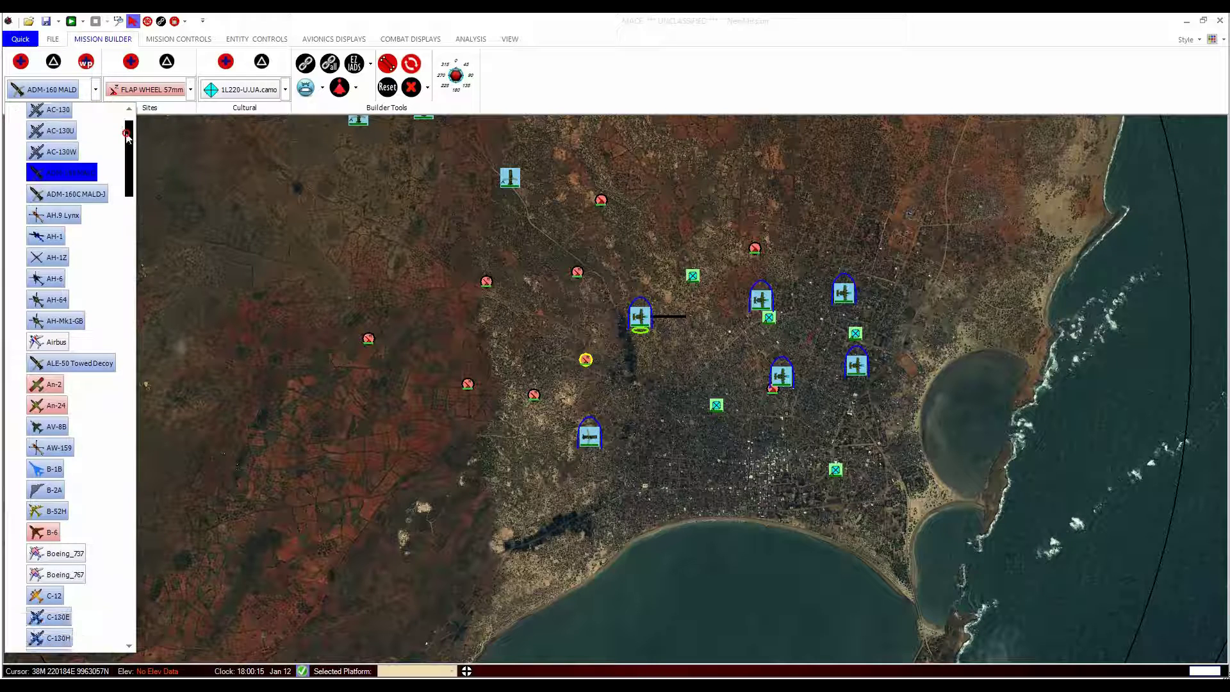
click(629, 388)
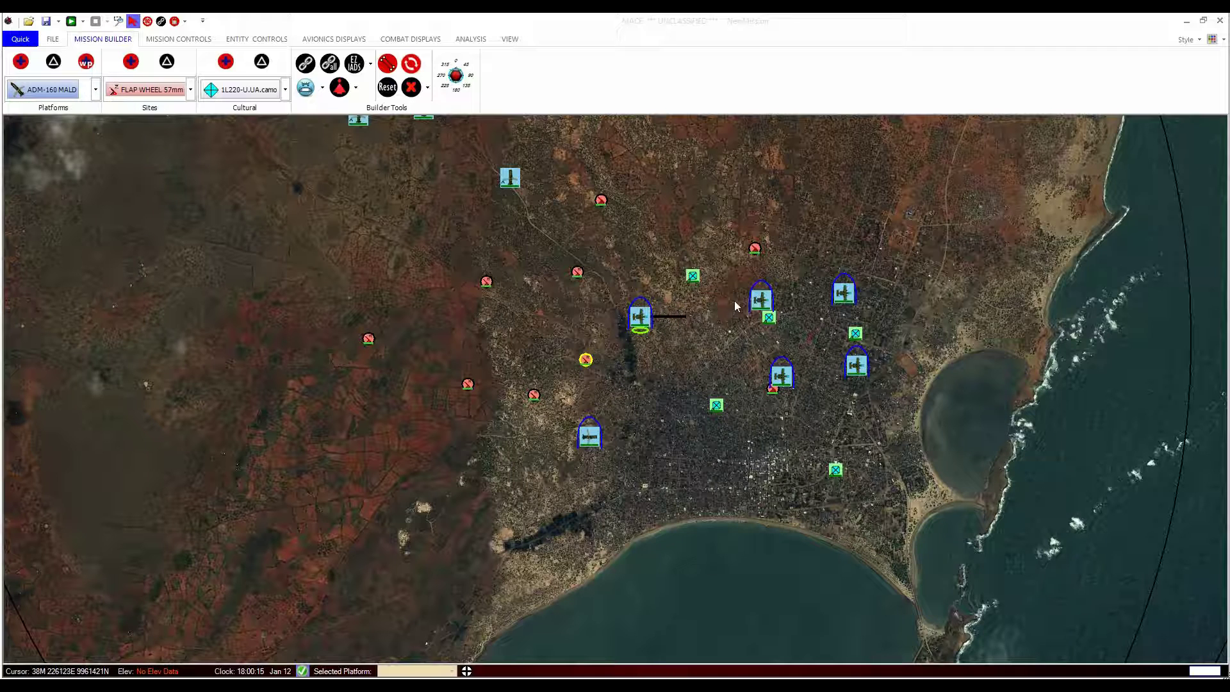
click(765, 303)
click(781, 376)
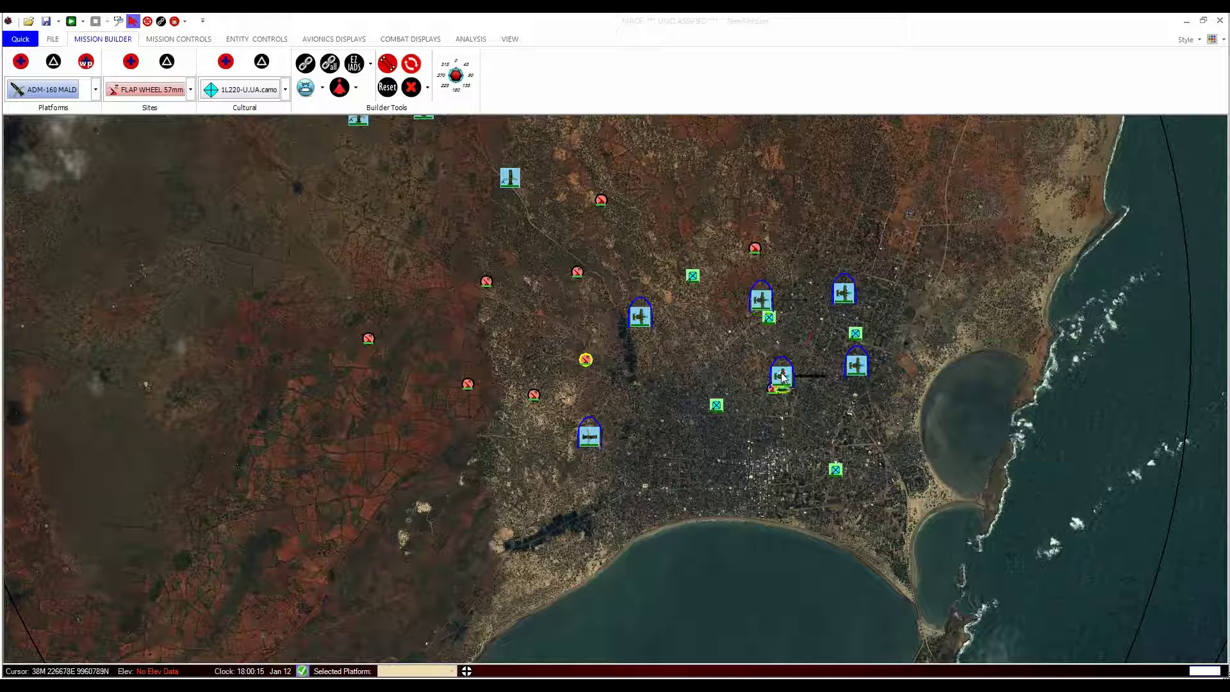
drag(782, 377, 720, 343)
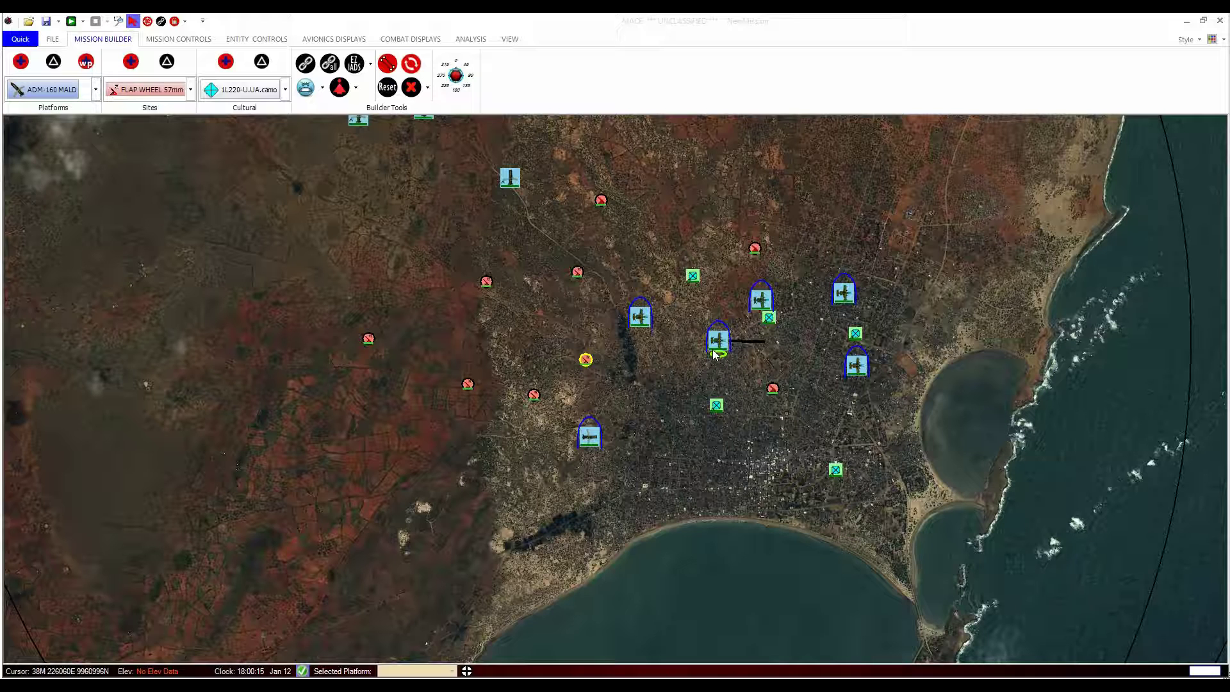
click(95, 89)
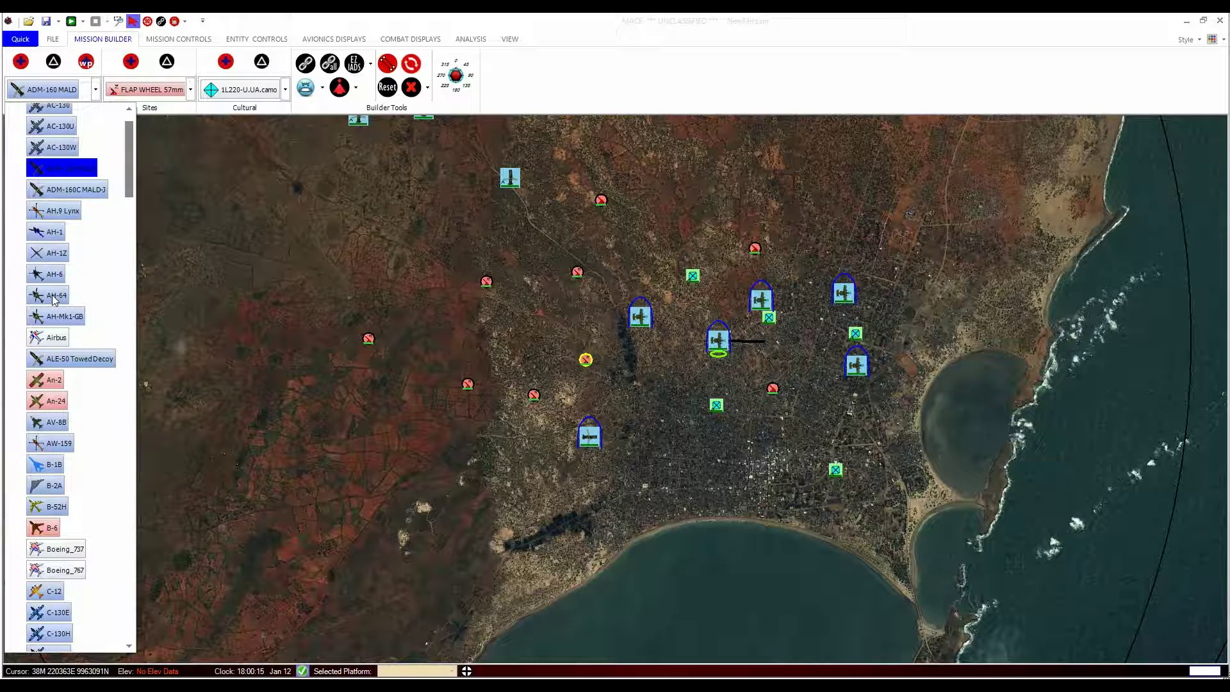
click(54, 340)
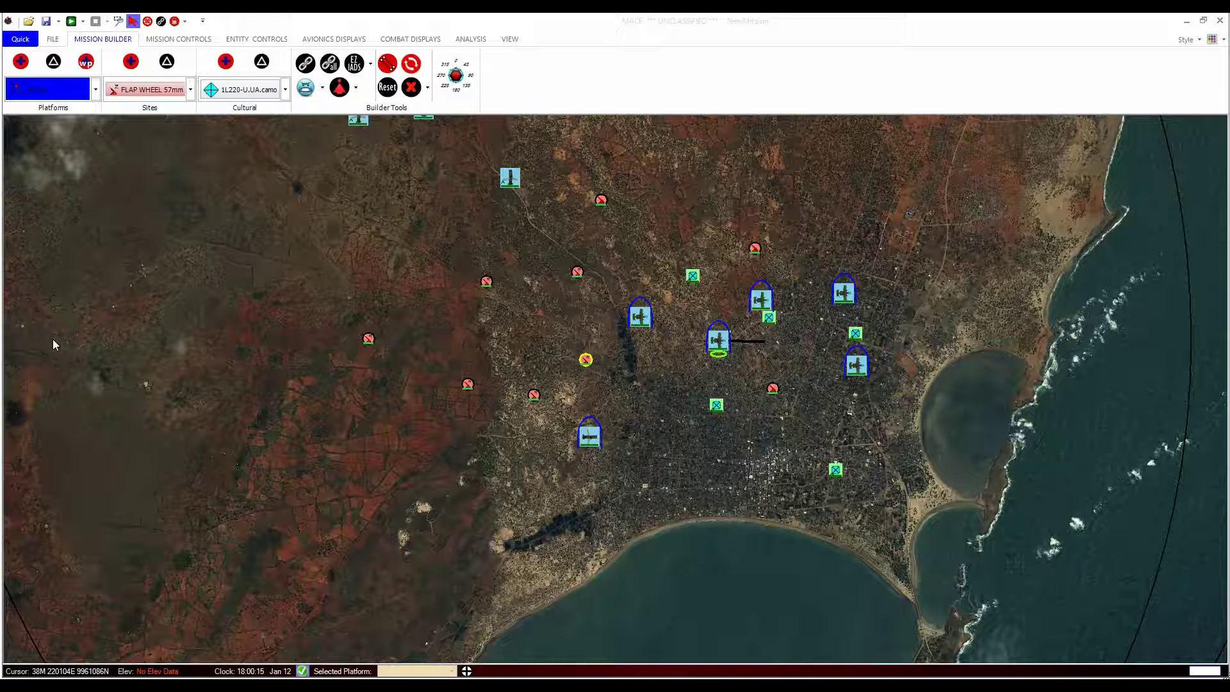
Step: Change the selected aircraft to the chosen type, keeping its waypoints
click(51, 64)
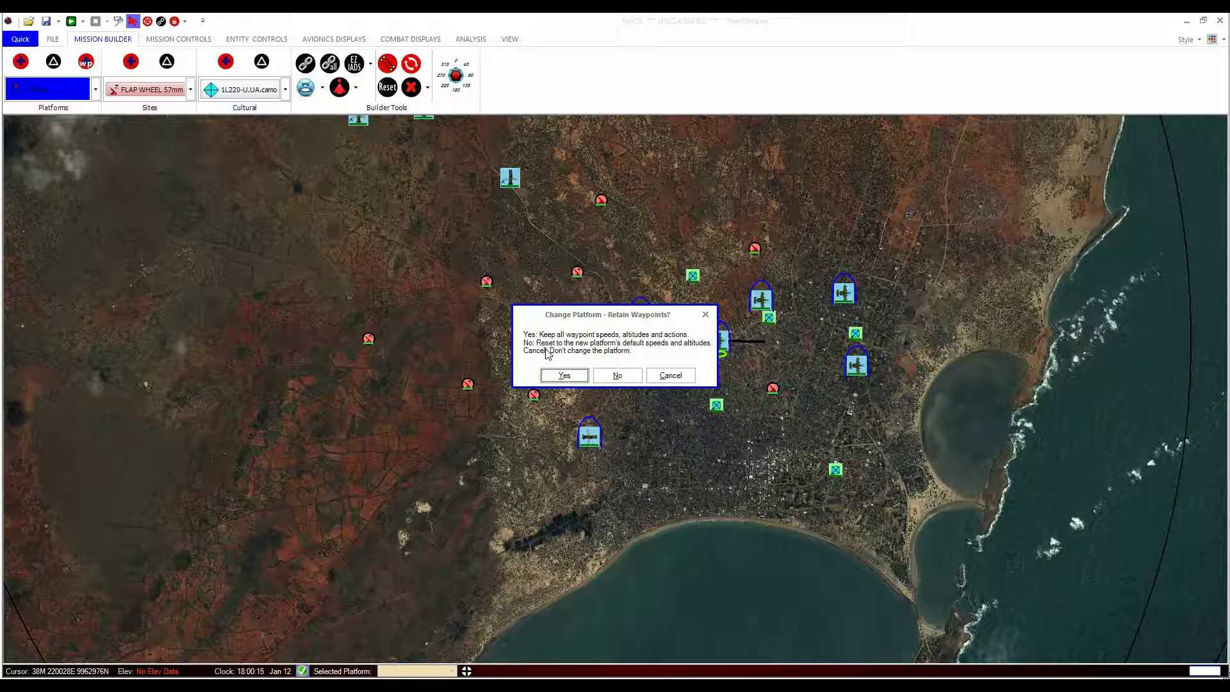
click(563, 375)
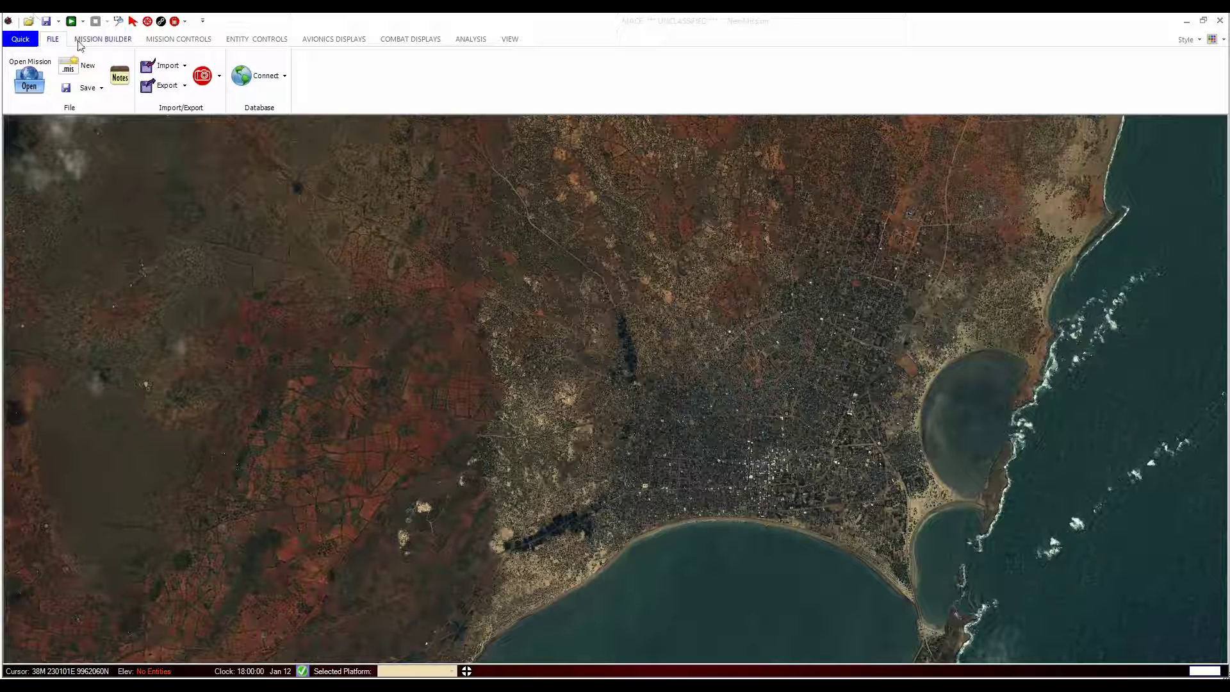
Step: Place an AC-130U just west of the city and zoom in around it
click(102, 38)
click(94, 89)
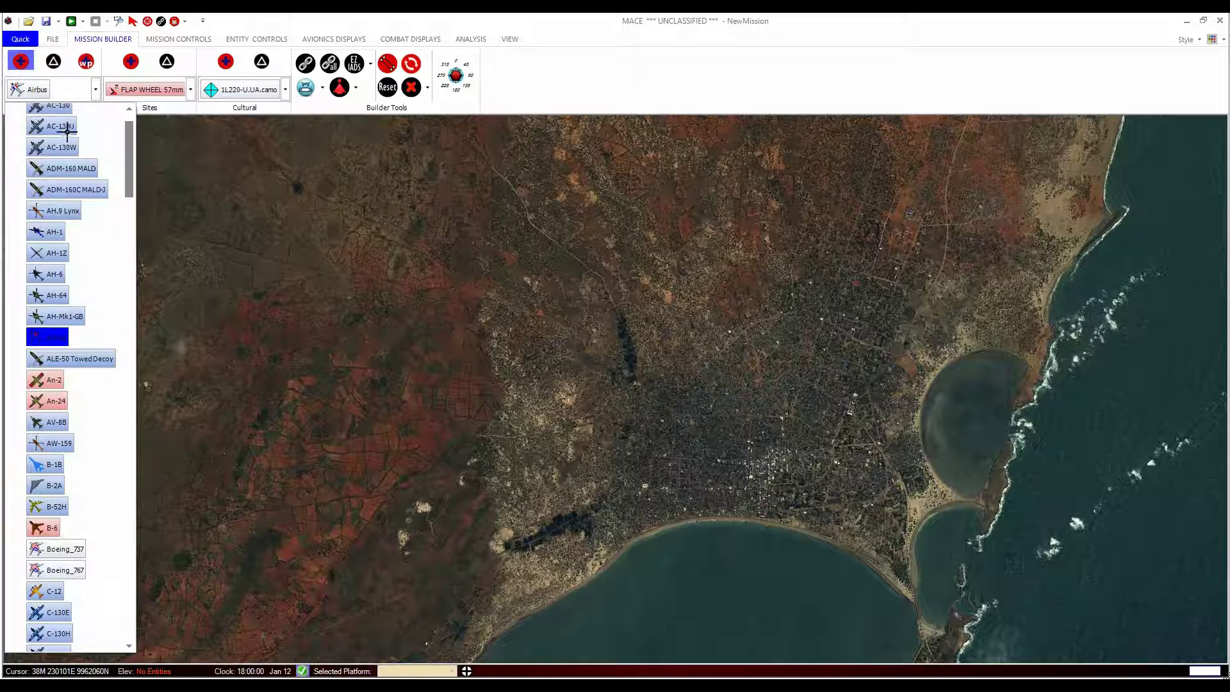
click(64, 127)
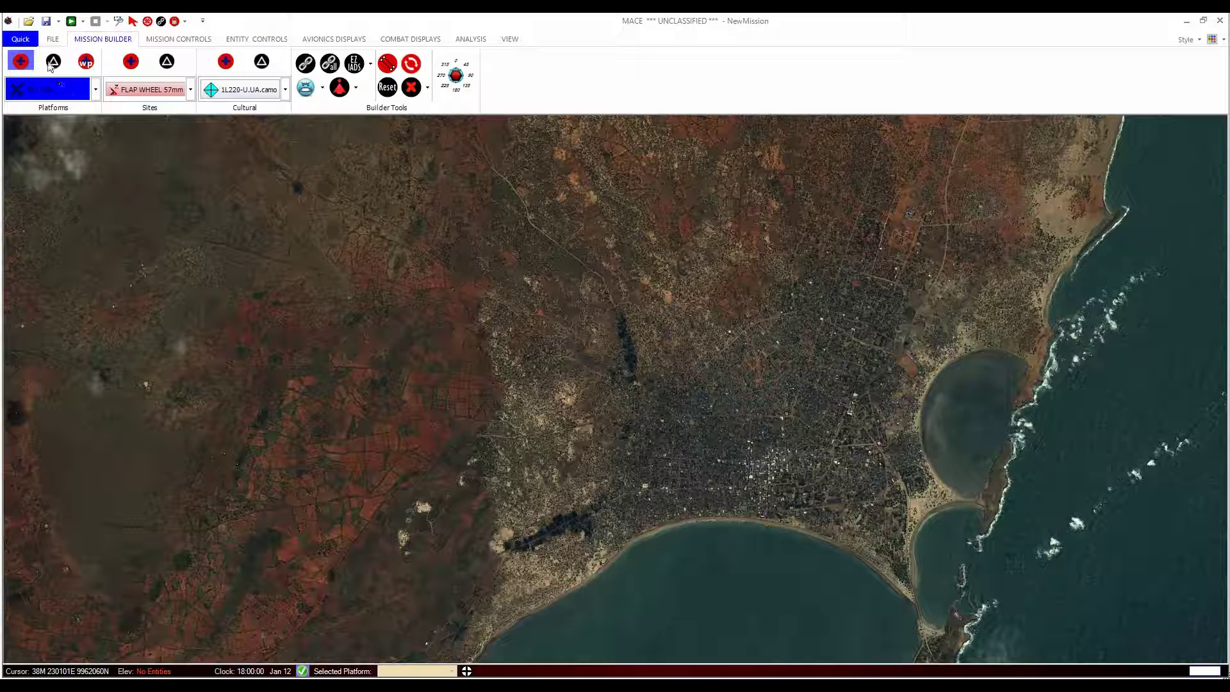
click(463, 316)
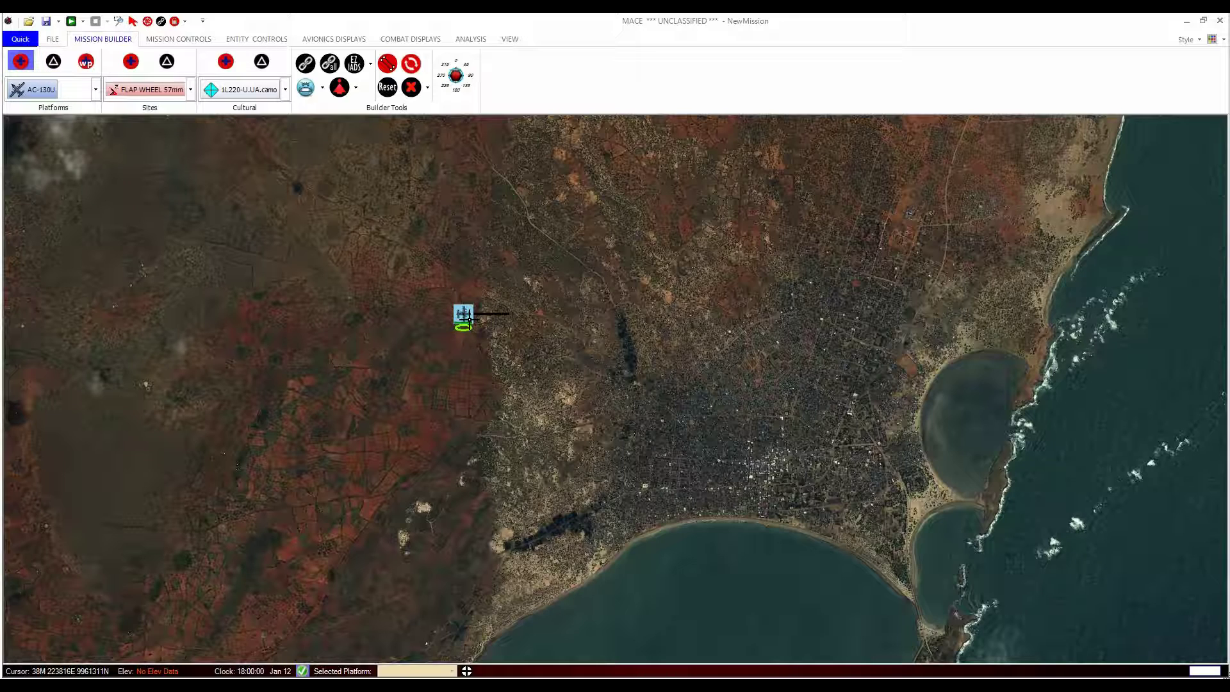
click(668, 320)
scroll(668, 320, up, 5)
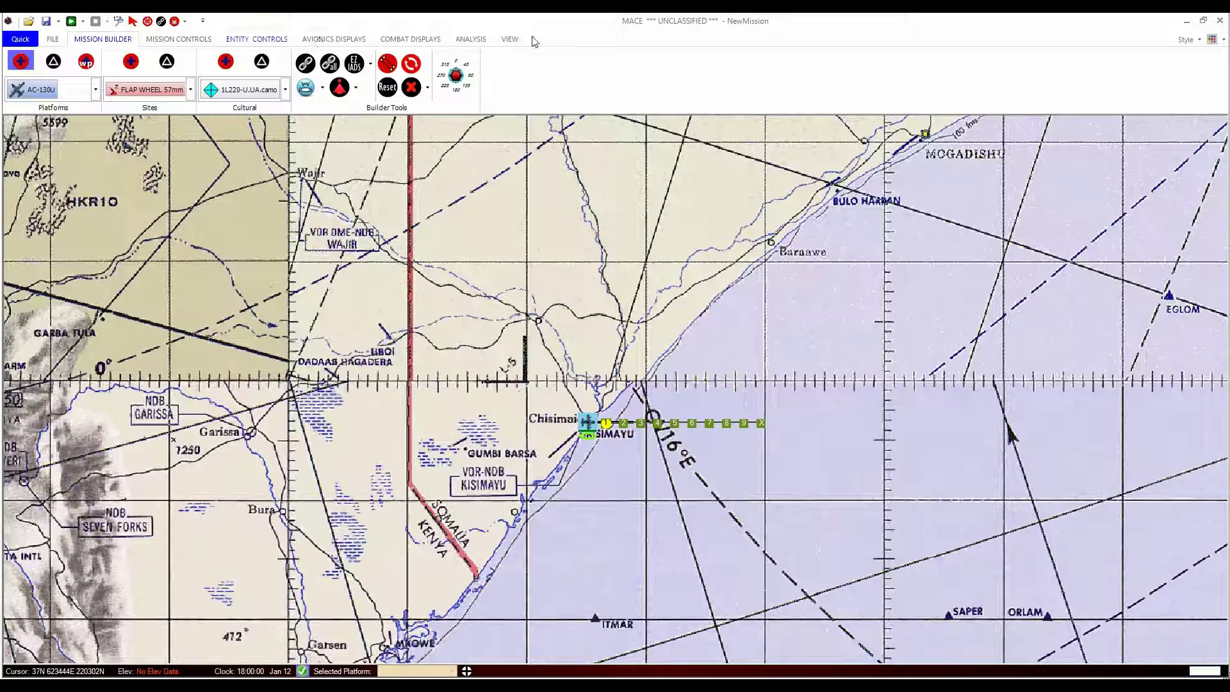
Step: Switch the map to close-up satellite imagery
click(509, 39)
click(156, 63)
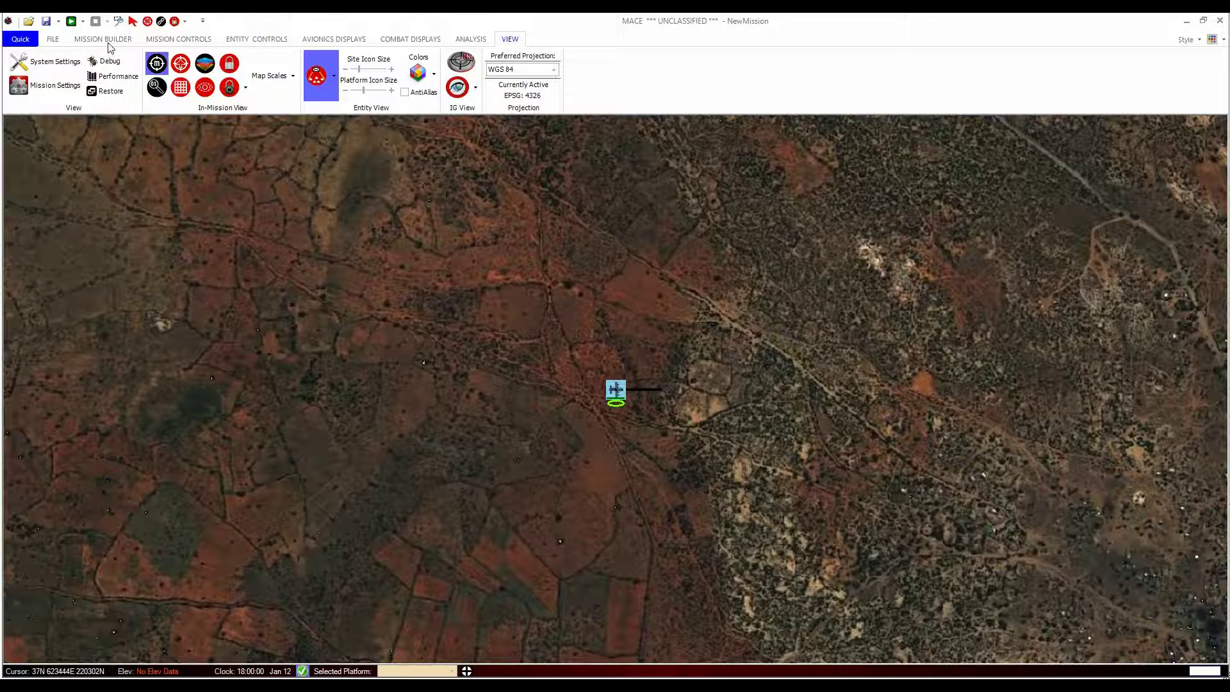
click(106, 39)
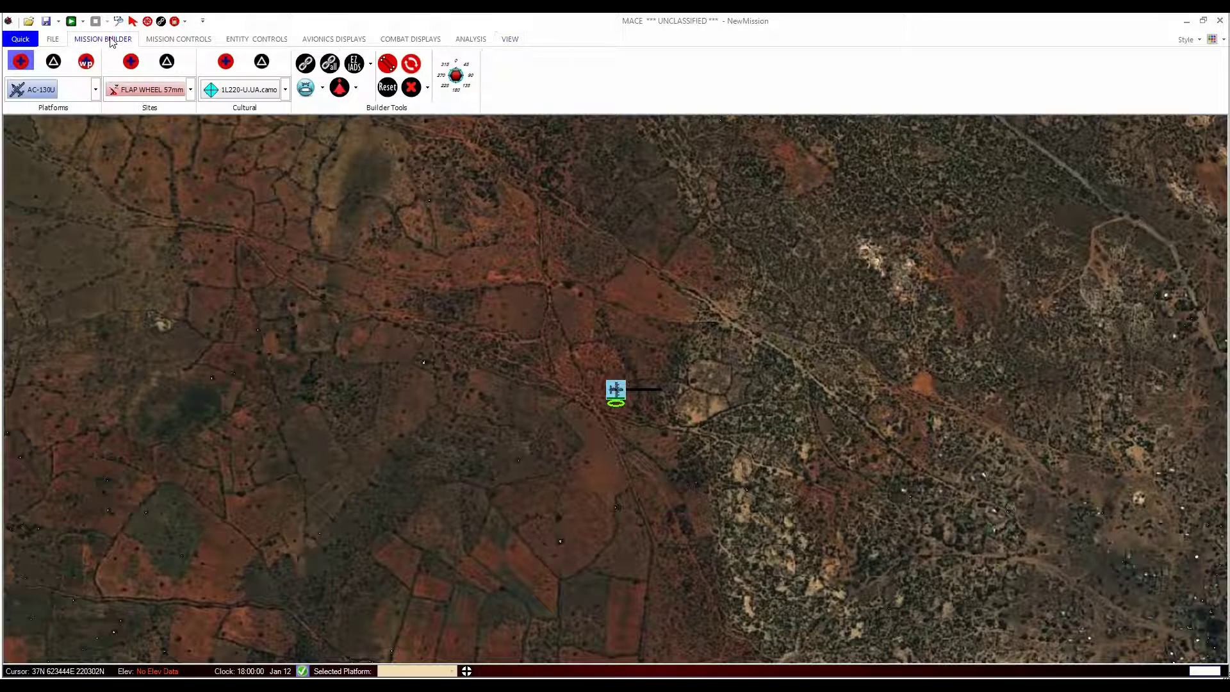
Step: Place an AFG Civilian 1 (f) just north of the AC-130U and enable waypoint mode
click(95, 89)
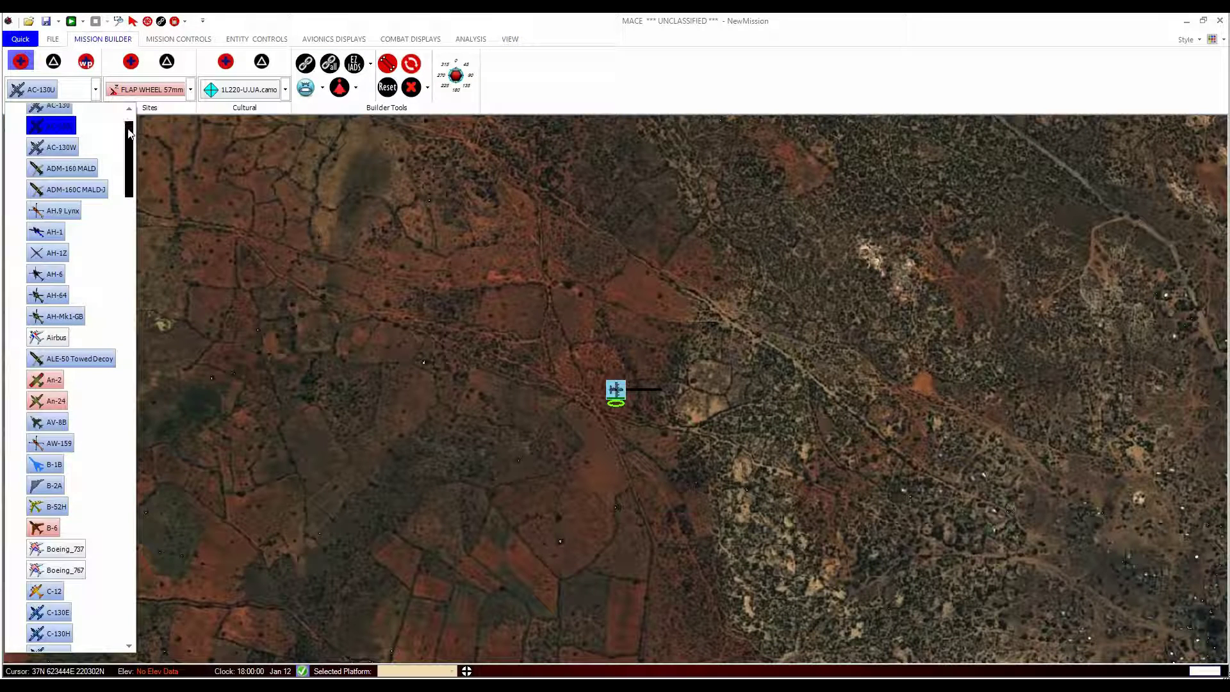
scroll(38, 114, up, 2)
click(14, 109)
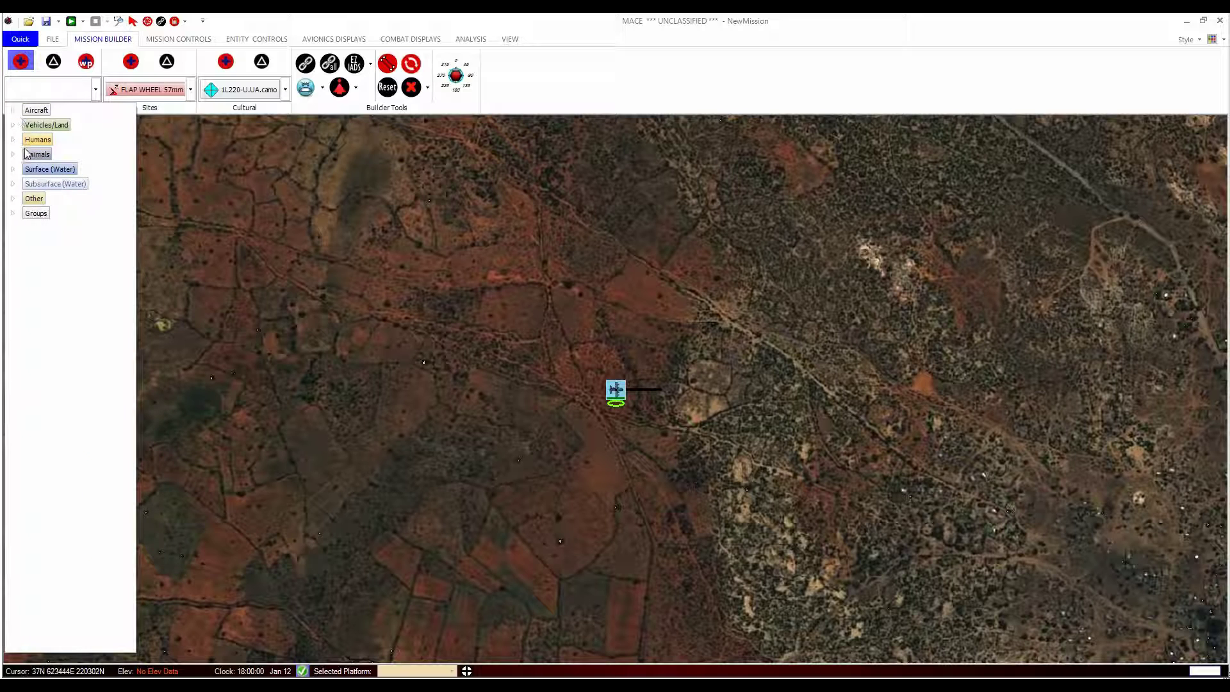
click(13, 140)
click(36, 159)
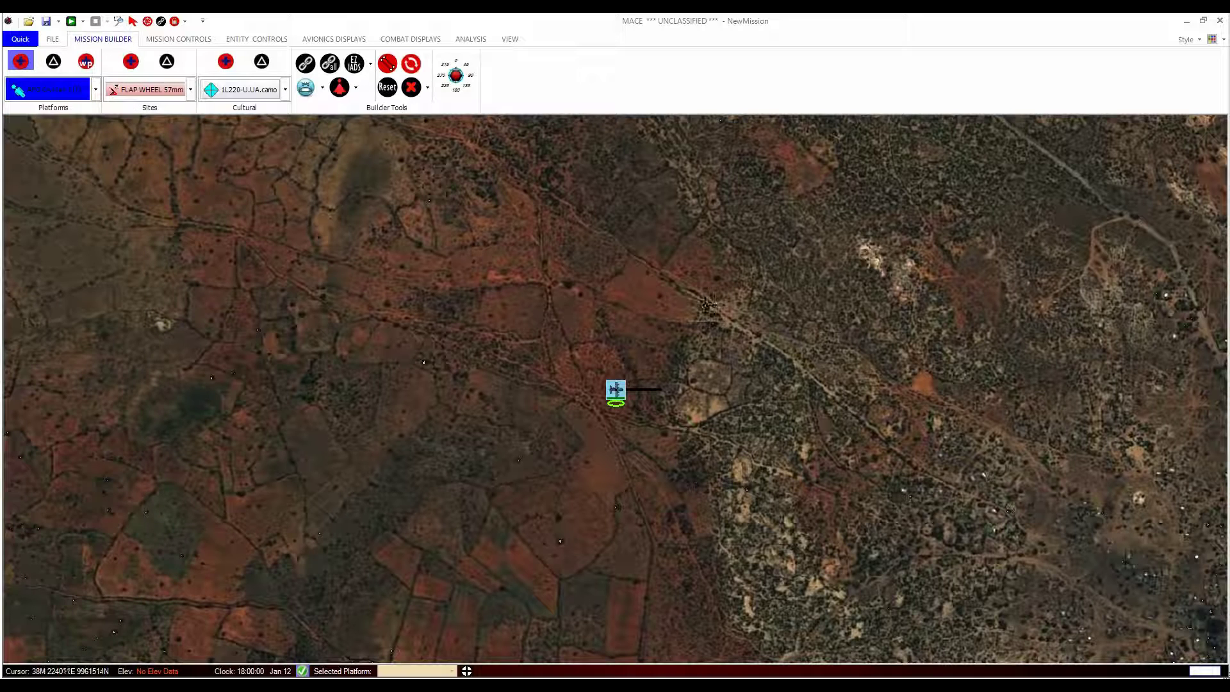
click(609, 290)
key(Escape)
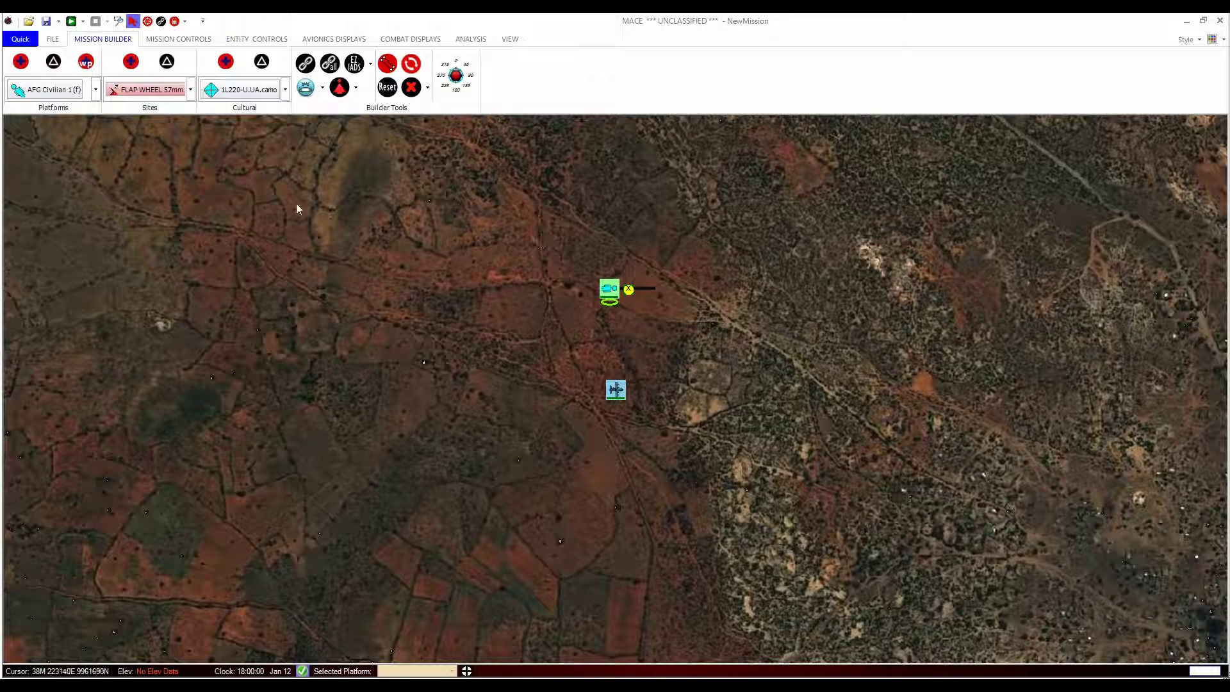
click(85, 62)
click(83, 68)
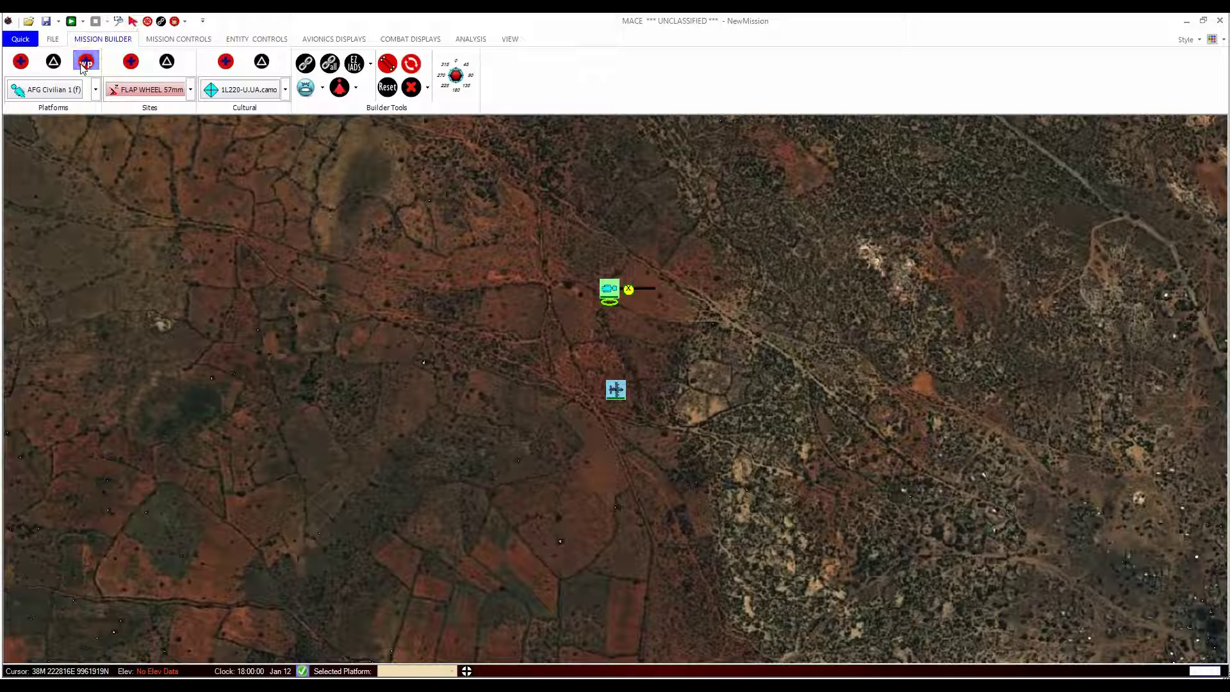
Step: Lay the civilian's waypoints 2–9 east, south, then back around to the northwest
click(659, 291)
click(663, 315)
click(664, 354)
click(711, 349)
click(730, 322)
click(743, 274)
click(696, 234)
click(578, 213)
Step: Add waypoints 10–17 and an end point in the northwest fields, finishing the route
click(534, 260)
click(534, 319)
click(555, 357)
click(610, 350)
click(670, 394)
click(761, 347)
click(788, 228)
click(636, 176)
click(465, 171)
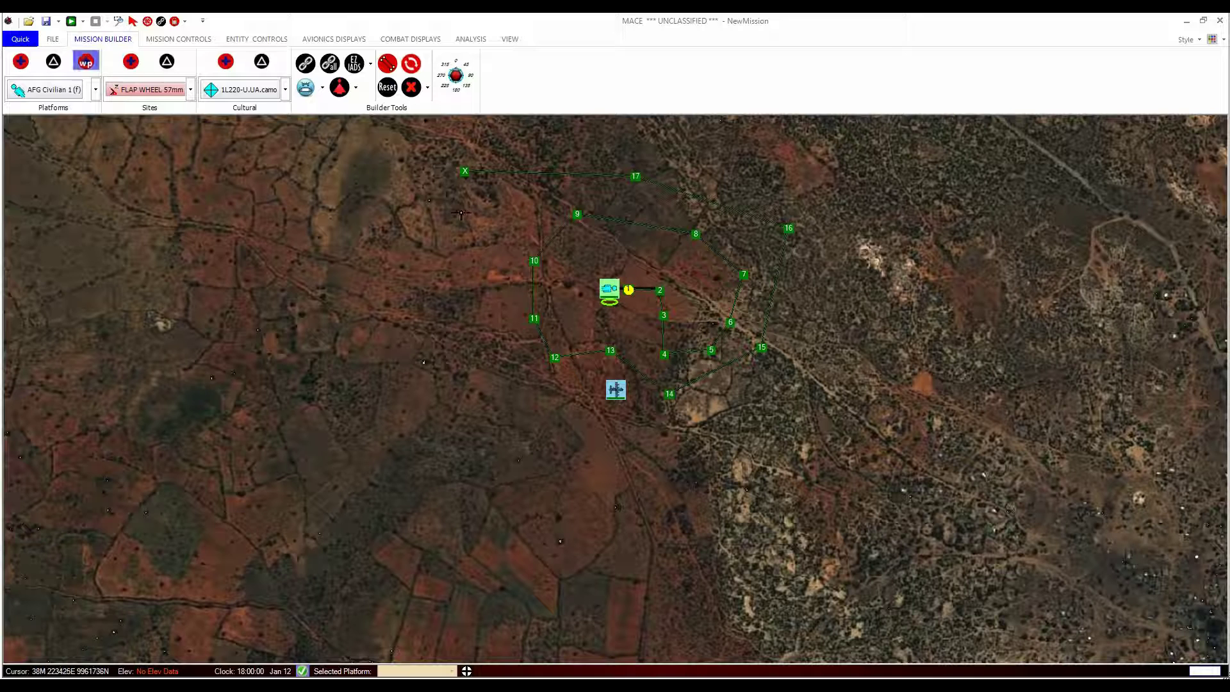
key(Escape)
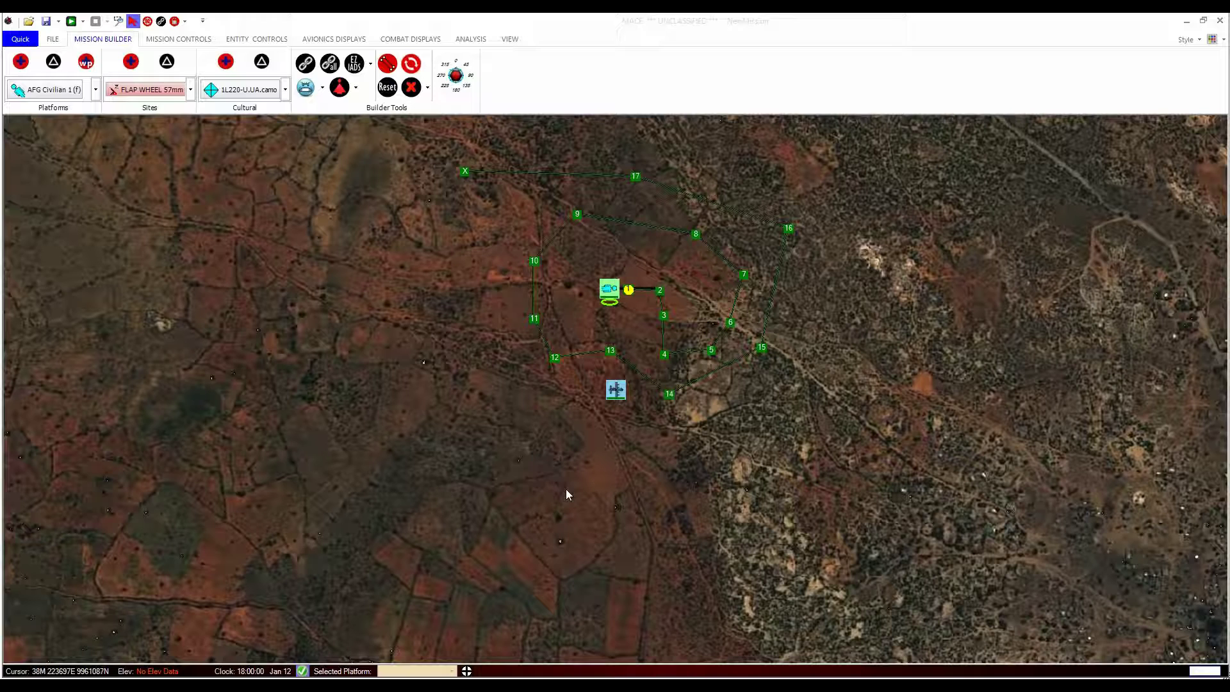
Step: Drag the AC-130U west, then select the AFG Civilian to display its route
drag(611, 400, 501, 371)
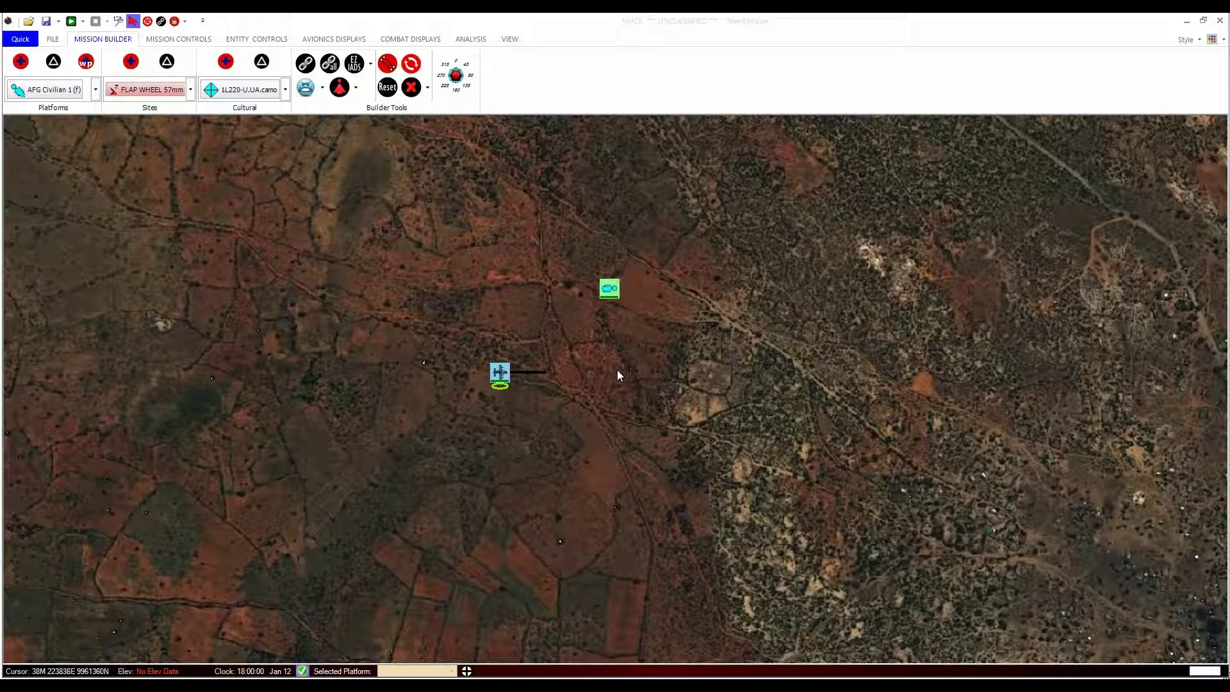
mouse_move(506, 372)
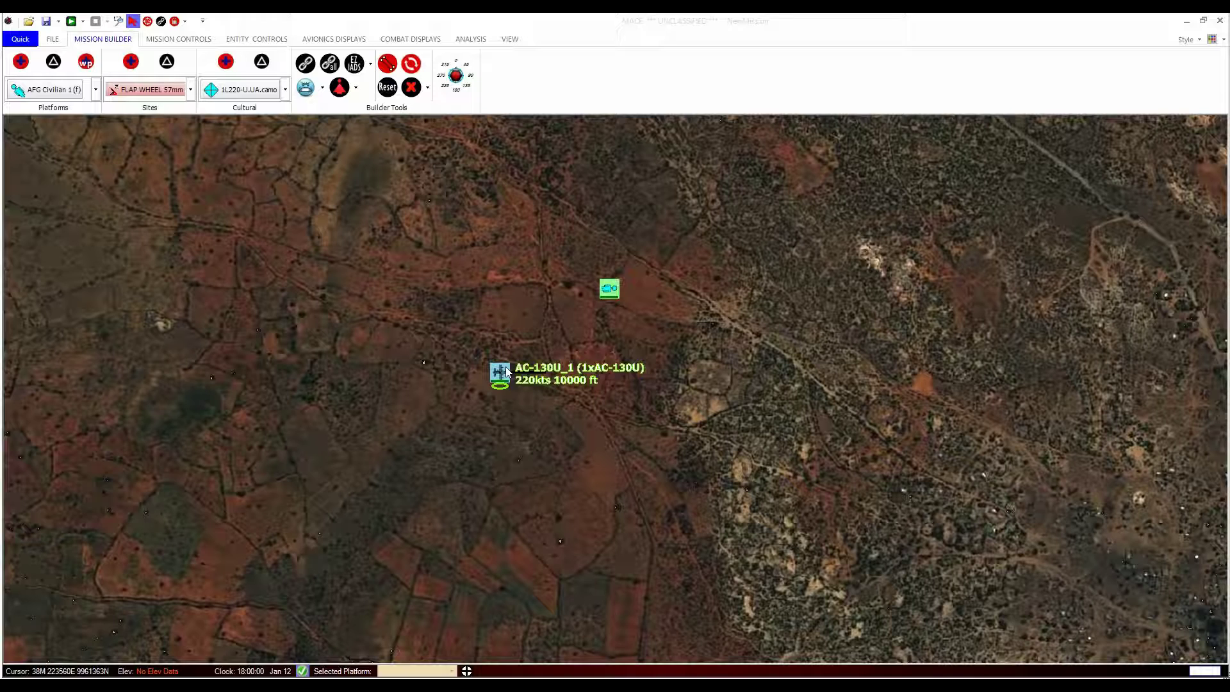
mouse_move(607, 291)
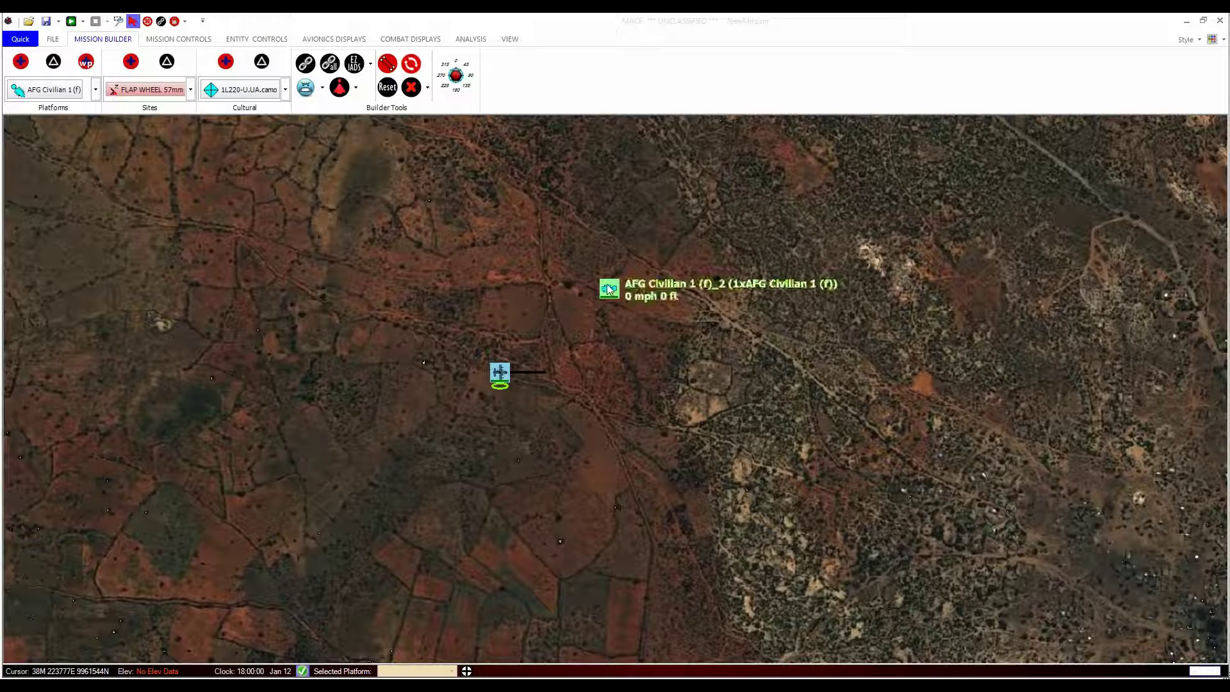
click(608, 291)
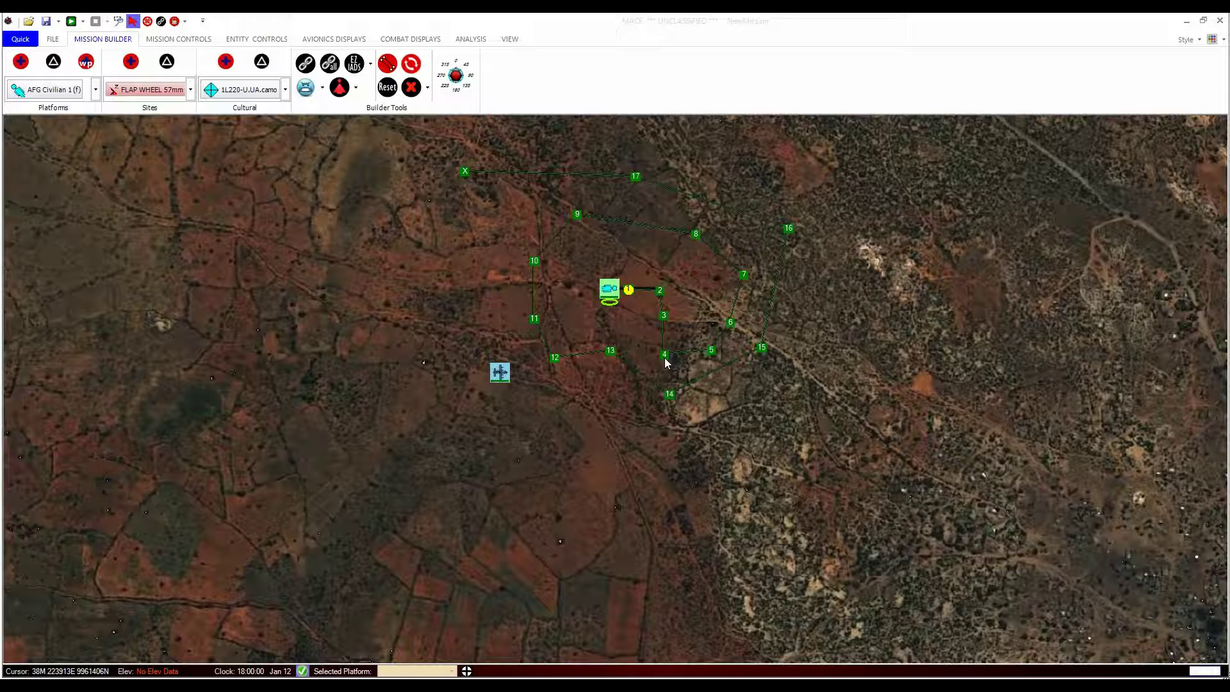
Step: Reshape the civilian's route by dragging waypoints 4, 15, 14, 13 and 12 to new spots
mouse_move(665, 354)
mouse_down()
mouse_move(724, 301)
mouse_move(707, 289)
mouse_move(717, 283)
mouse_up()
drag(761, 347, 774, 414)
drag(669, 394, 636, 415)
drag(607, 349, 563, 420)
drag(555, 357, 627, 362)
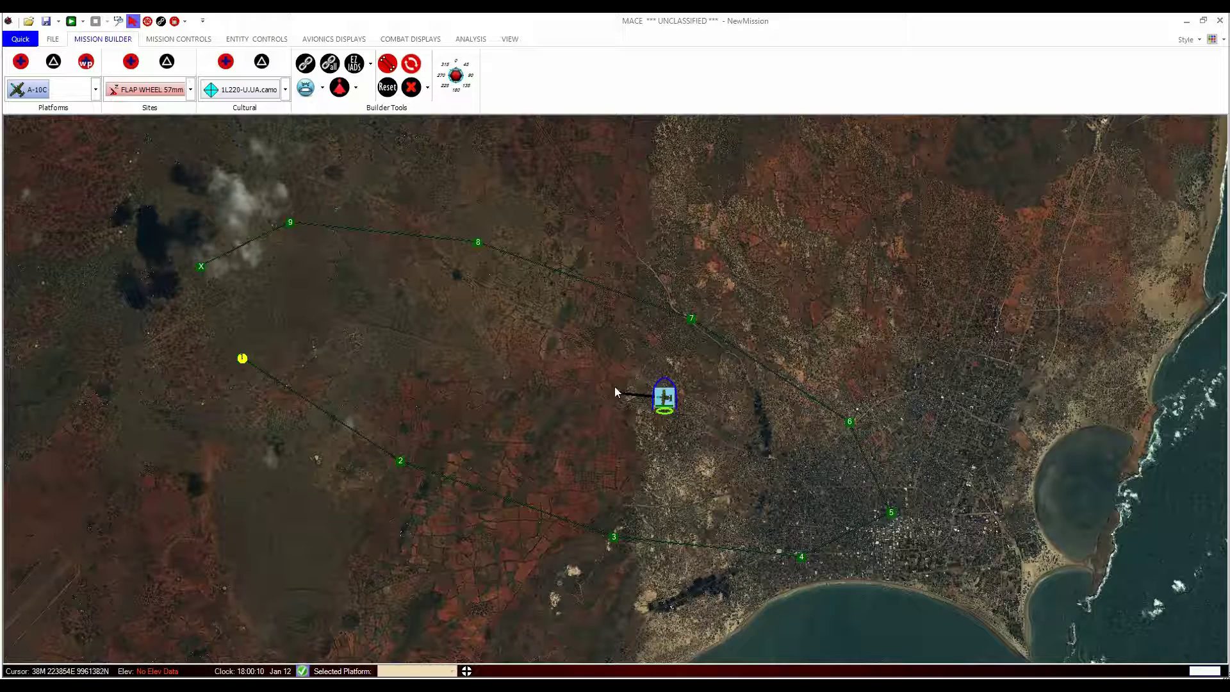
Step: Run the mission simulation and give the A-10C a new heading
drag(614, 383, 631, 412)
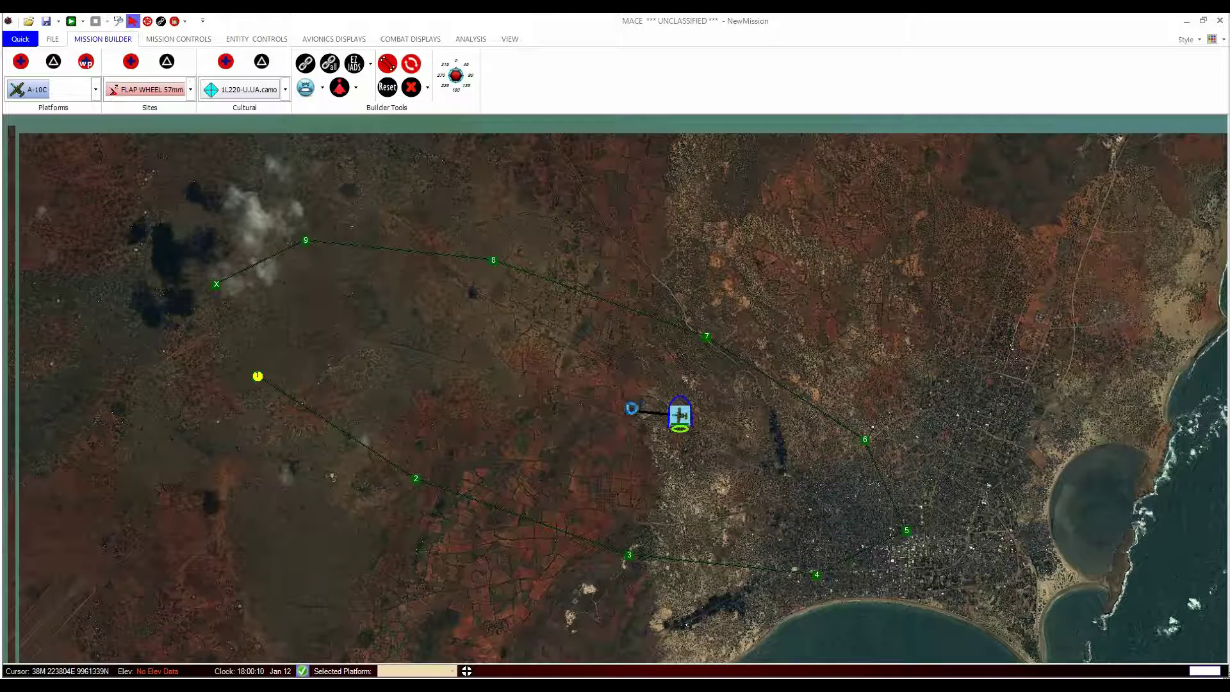
click(70, 22)
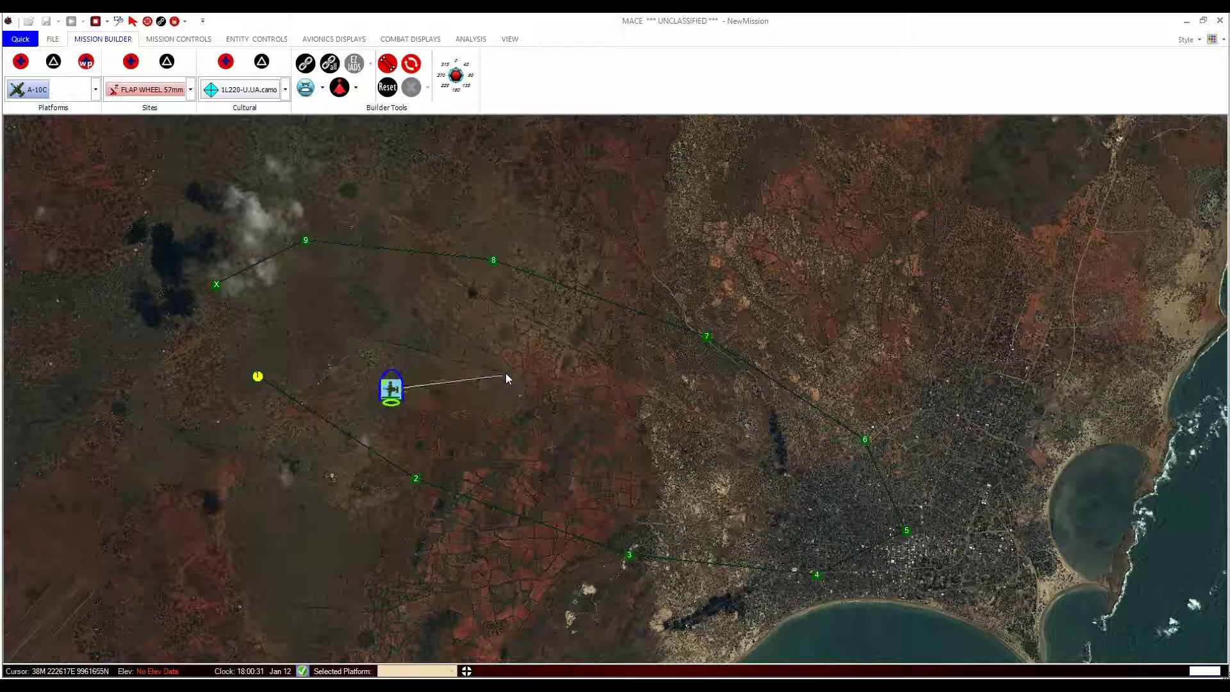
click(584, 336)
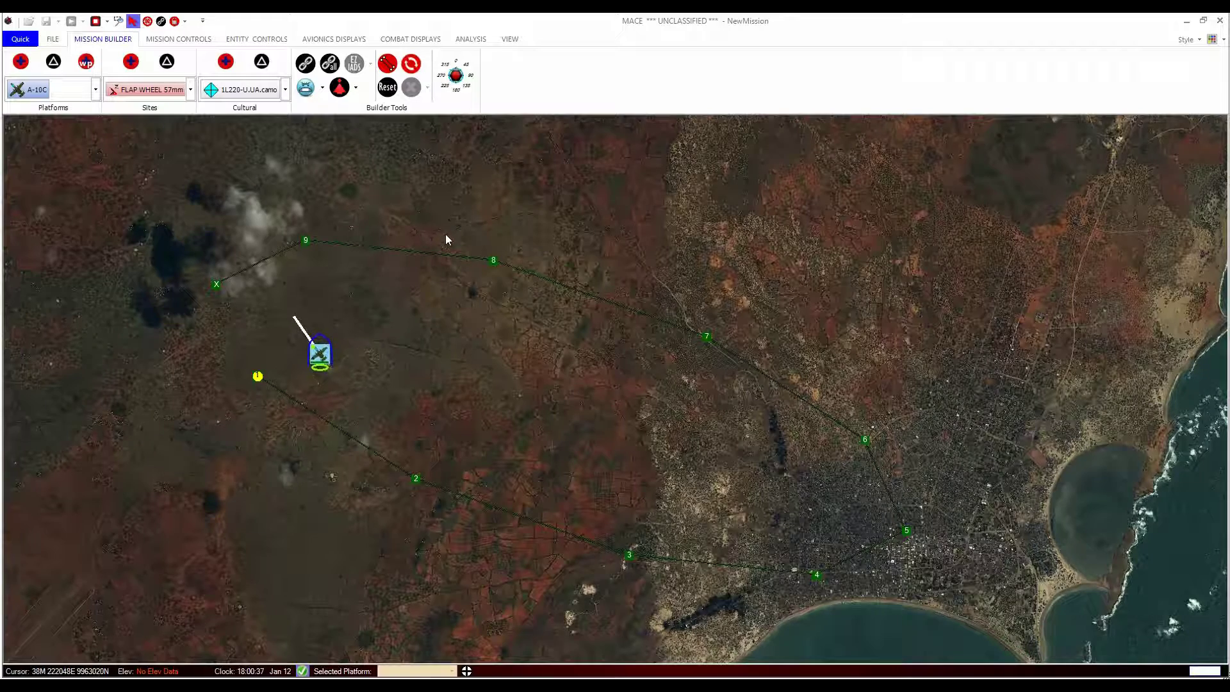
scroll(447, 237, down, 5)
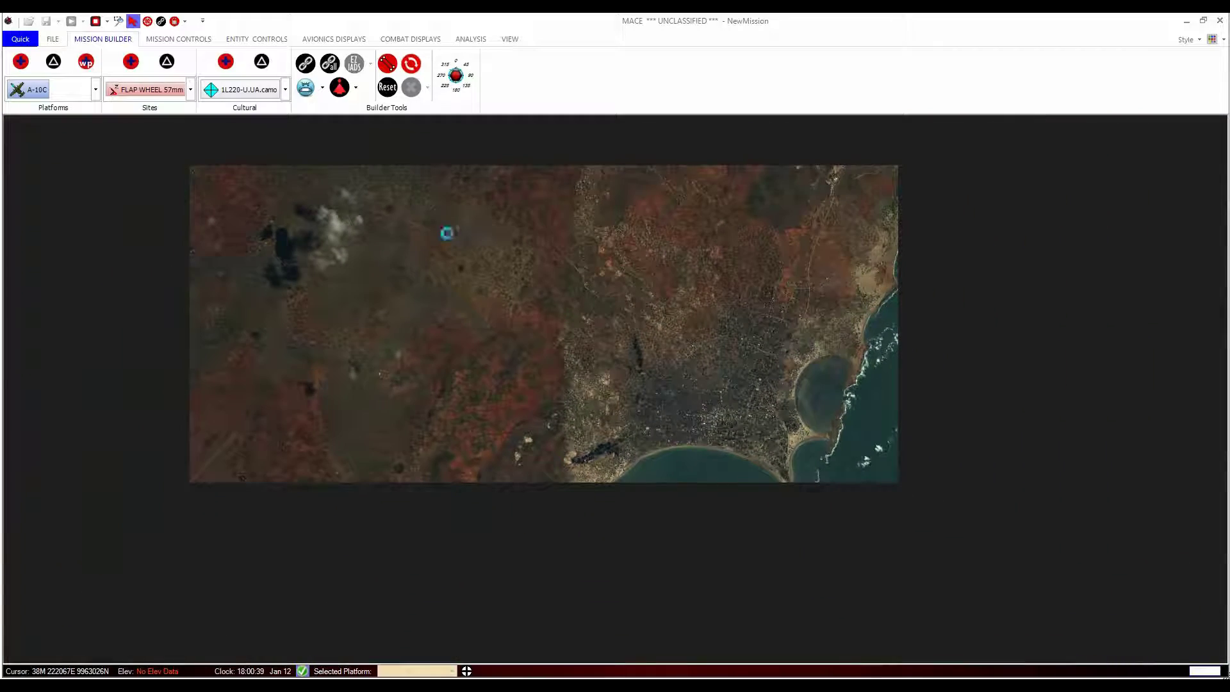